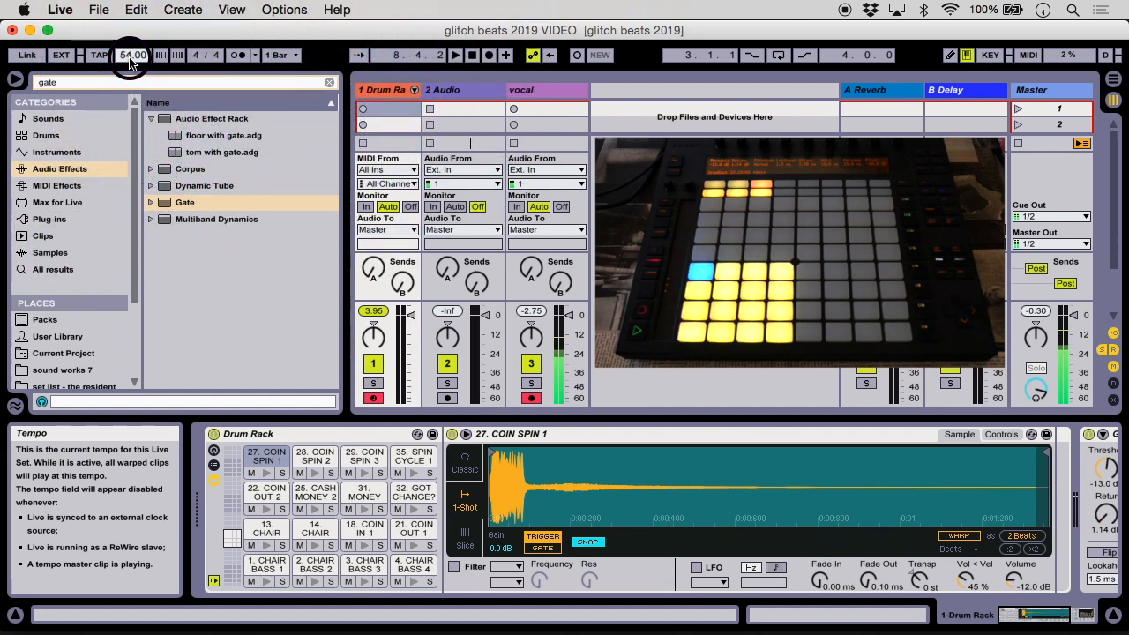
Step: Record a drum pattern into the first clip slot of the Drum Rack track at 54 BPM and quantize its notes
left_click(362, 109)
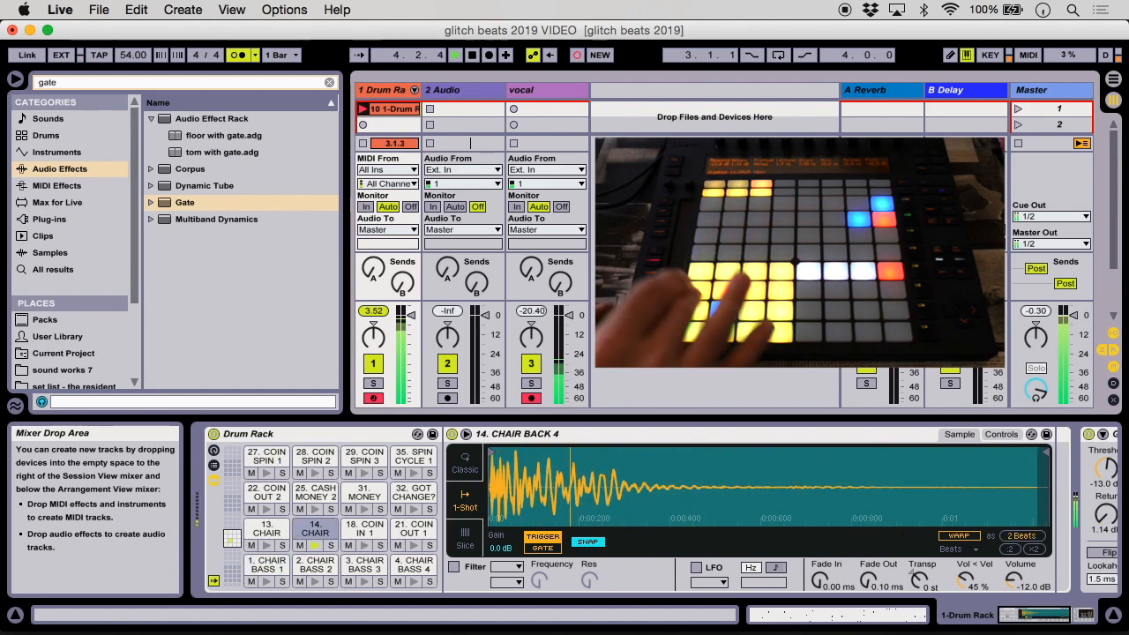
left_click(396, 109)
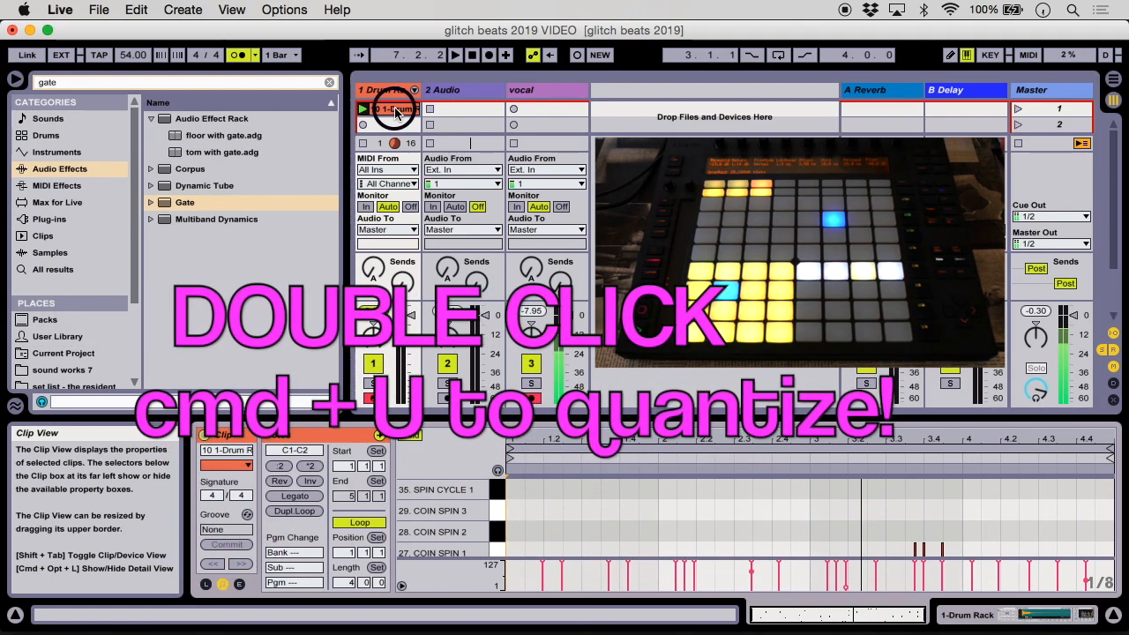
key("super+u")
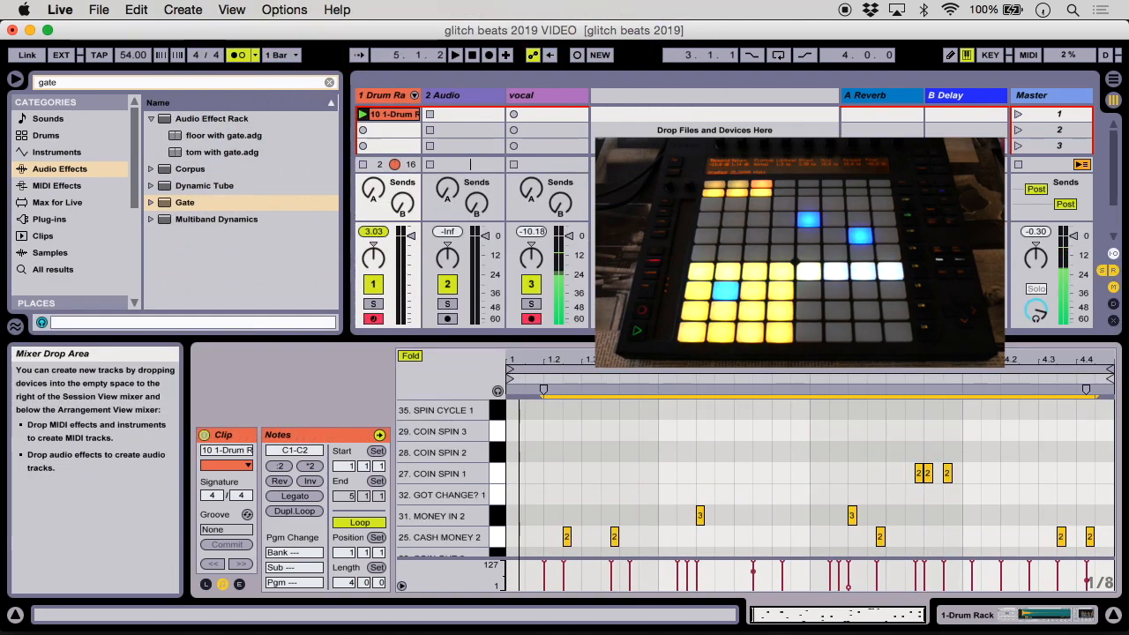
key("super+alt+i")
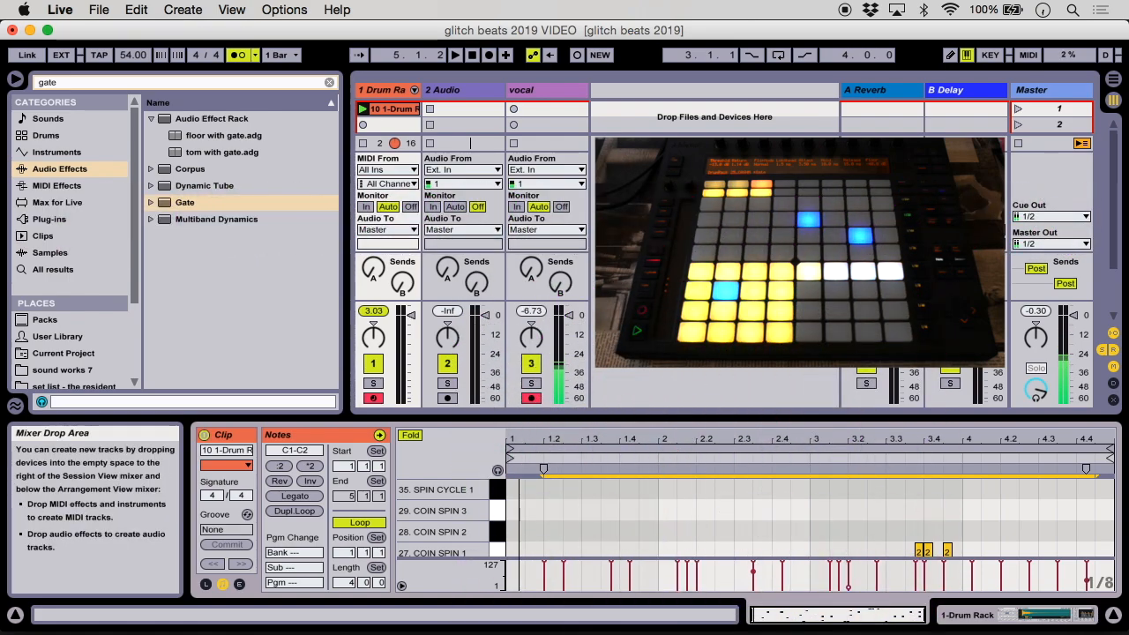
Step: Record a second drum clip in the Drum Rack track's second slot, switch off the metronome, and play it back at 102 BPM
left_click(363, 125)
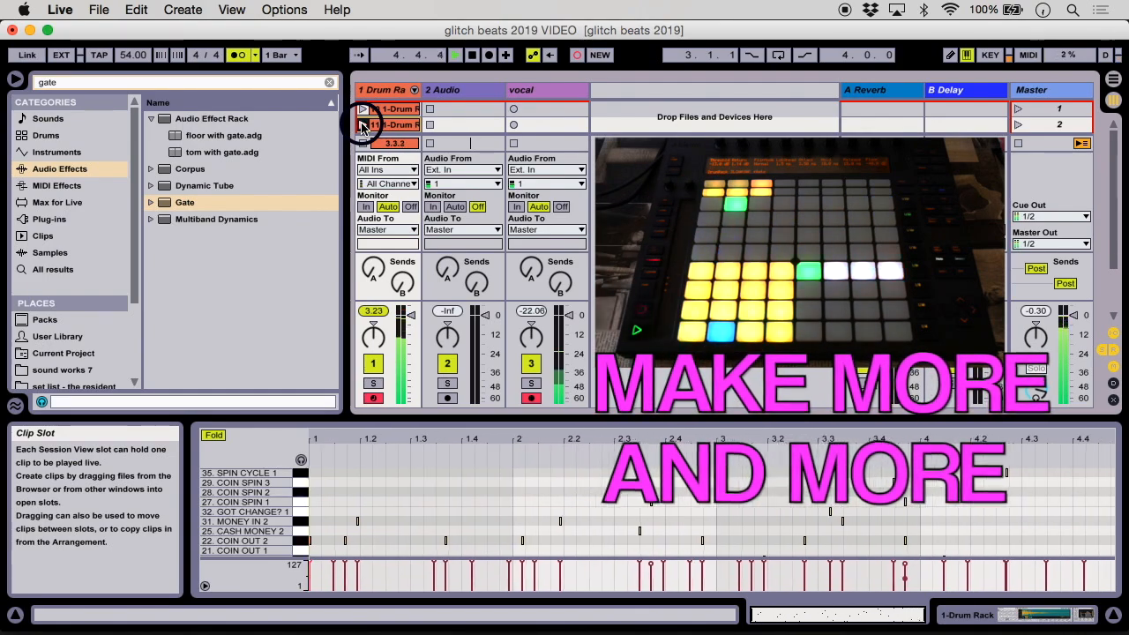
left_click(236, 56)
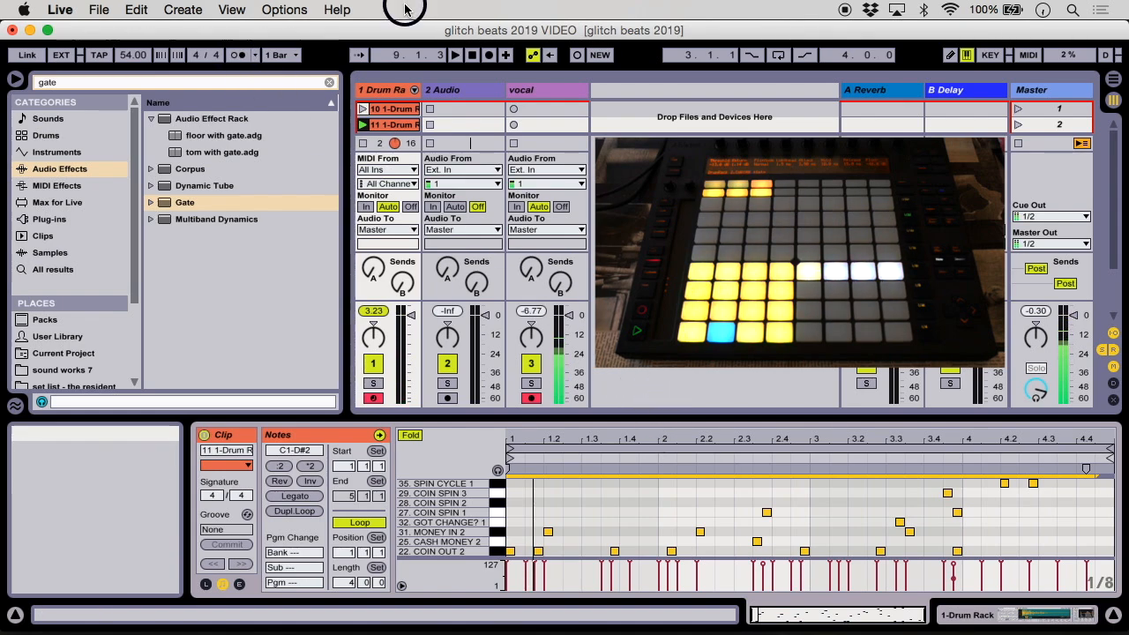
key("space")
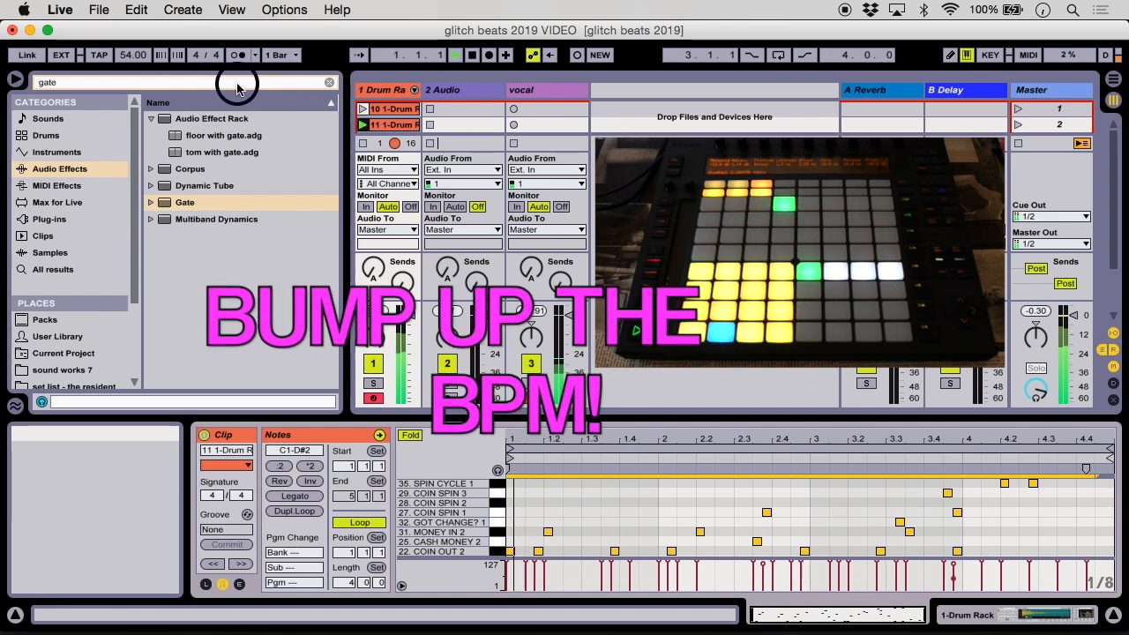
left_click_drag(127, 56, 128, 58)
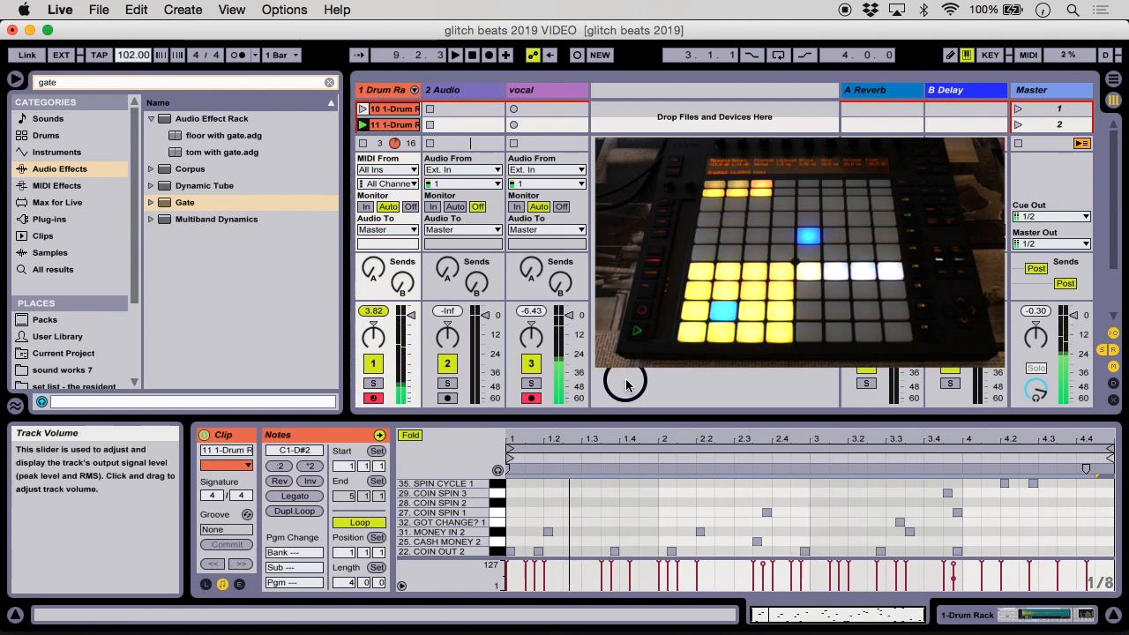
Step: Enlarge the session grid to show all clip slots and record a third drum clip in slot 3 at 62 BPM
left_click_drag(642, 418, 643, 582)
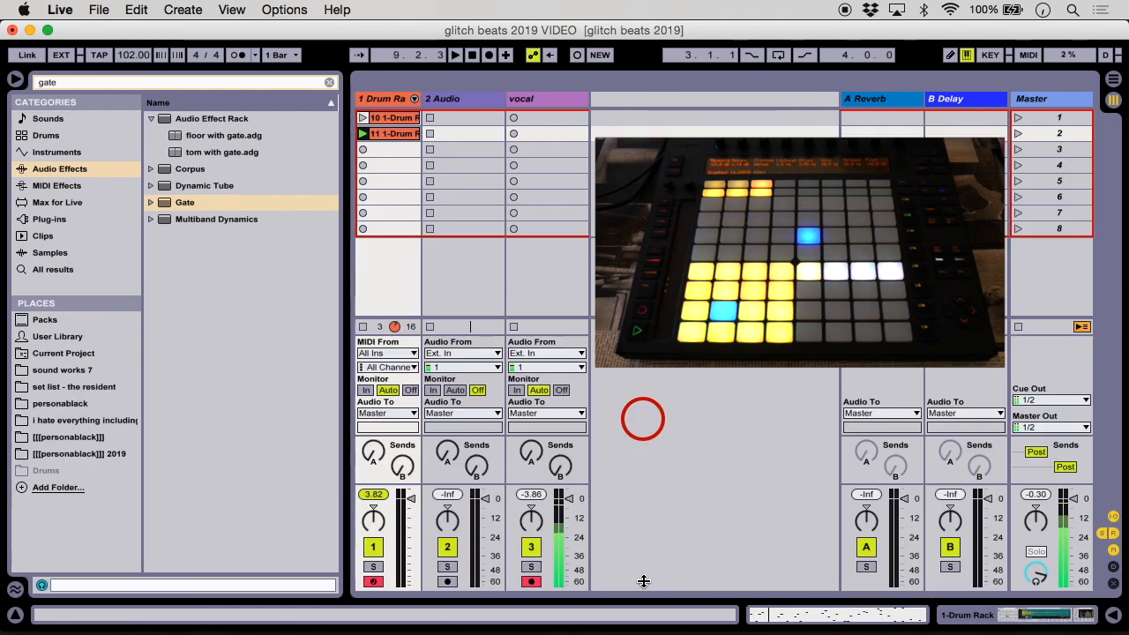
left_click(398, 153)
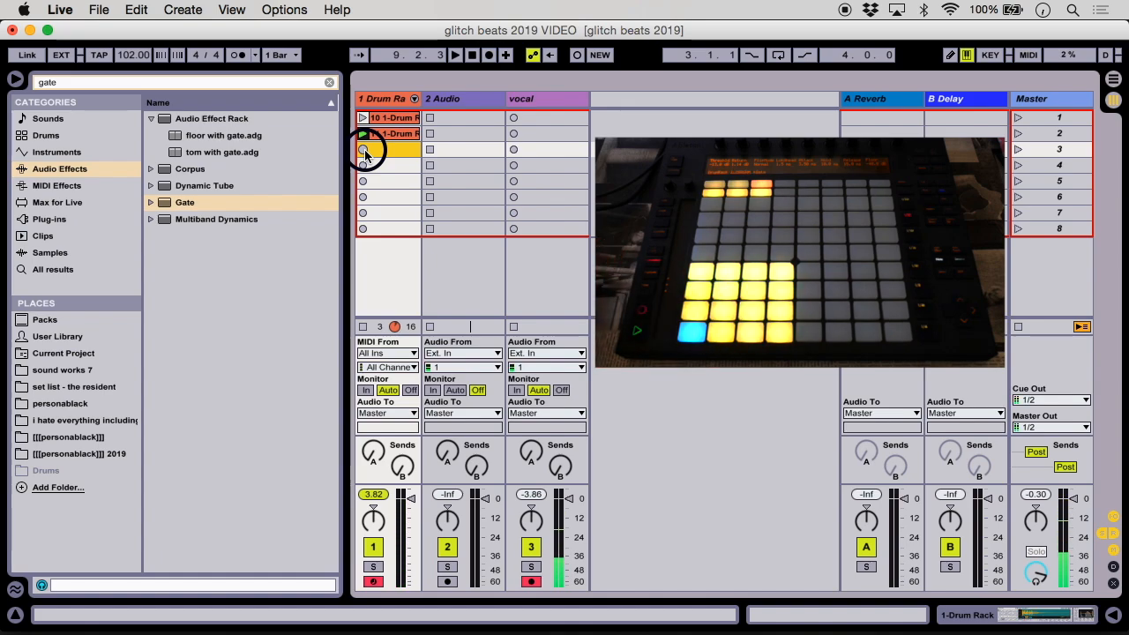
left_click_drag(132, 53, 132, 89)
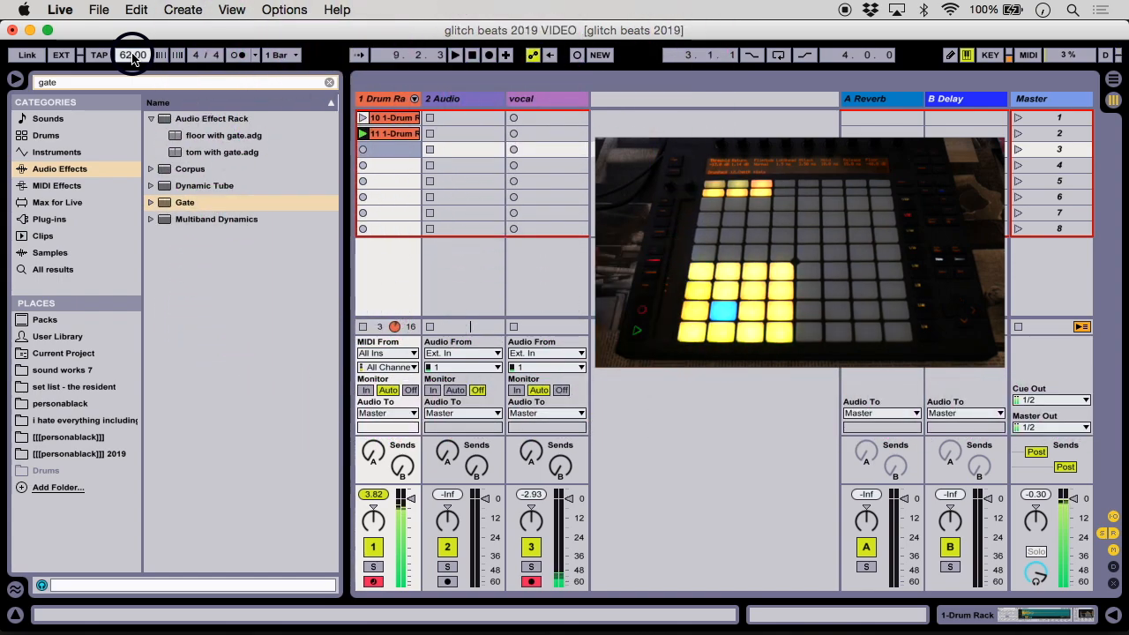
left_click(362, 150)
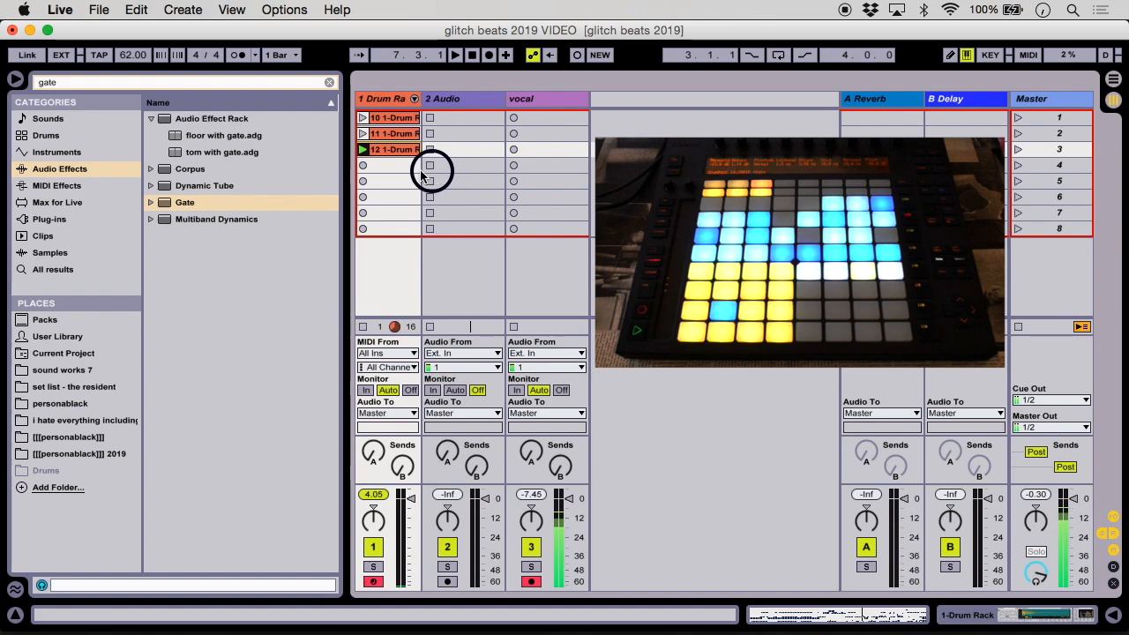
Step: Record a fourth drum clip in slot 4 at 61 BPM and play it back at 157 BPM
double_click(407, 167)
left_click(366, 168)
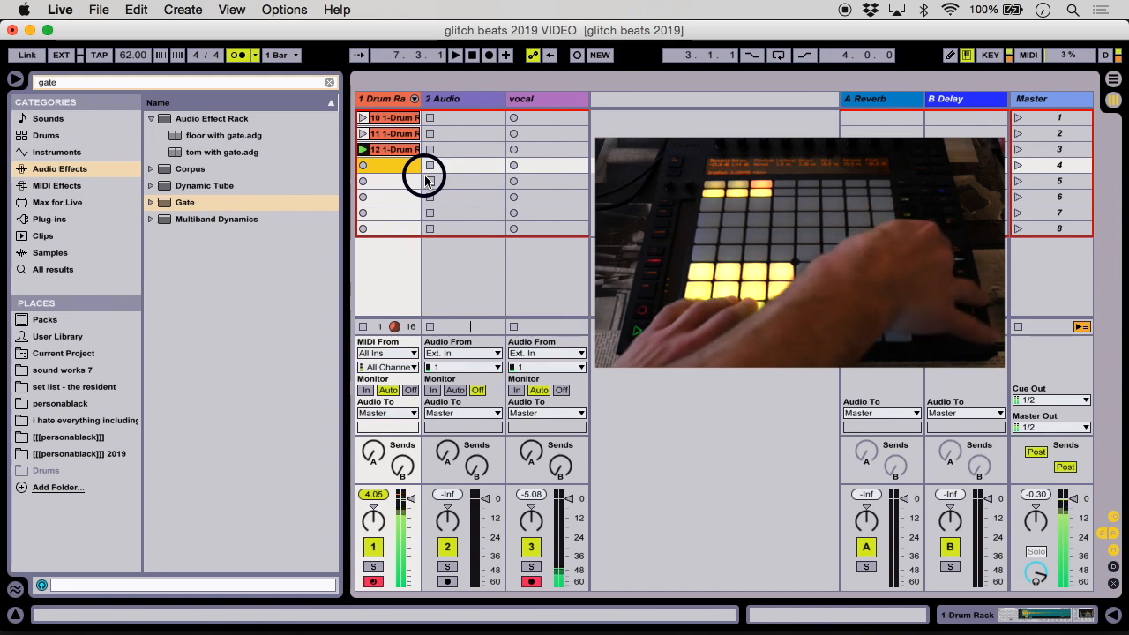
left_click(128, 55)
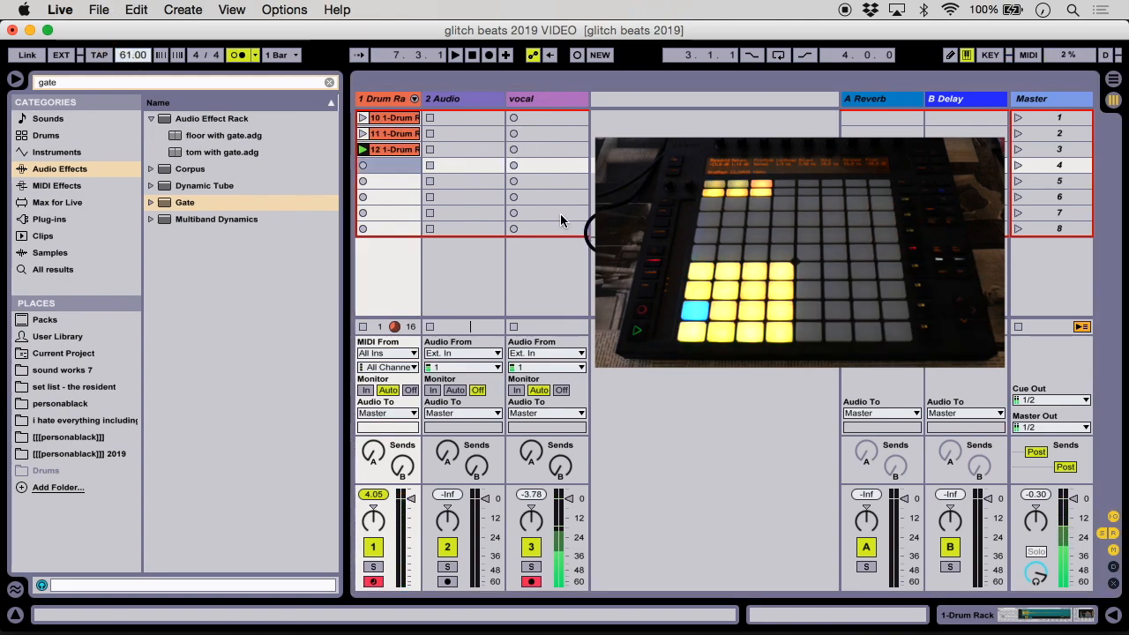
left_click(363, 167)
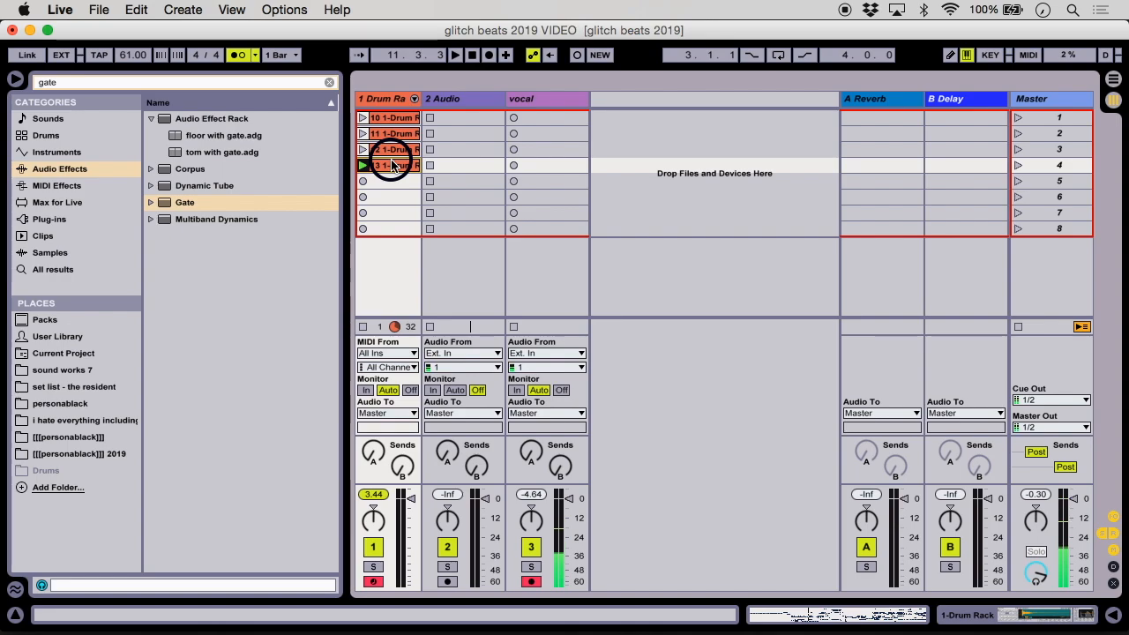
left_click_drag(128, 60, 128, 39)
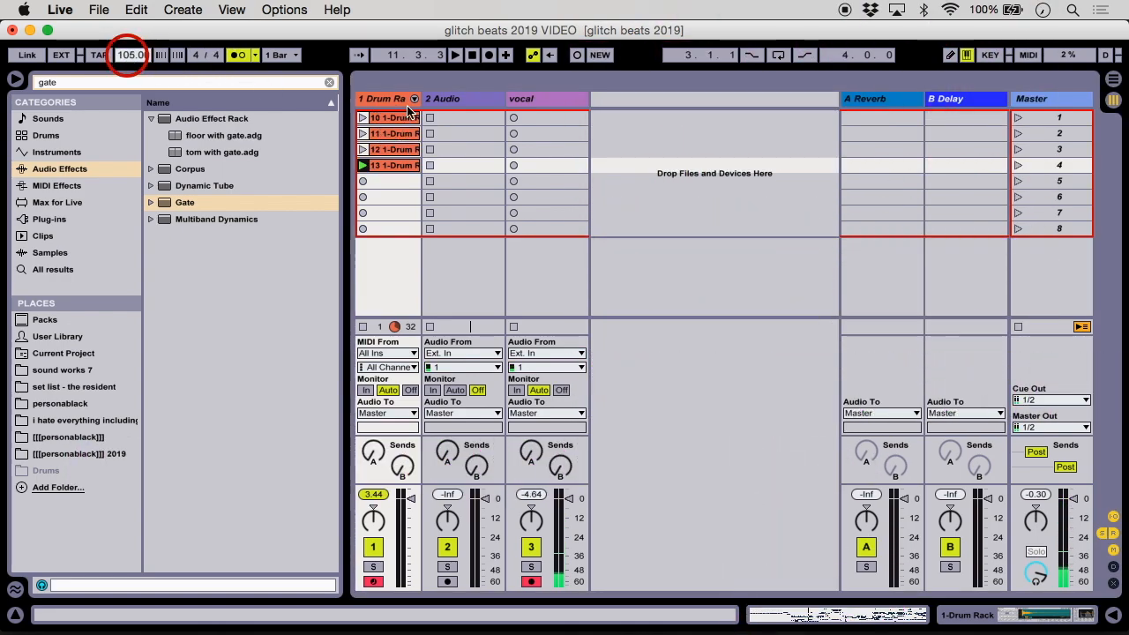
left_click(362, 164)
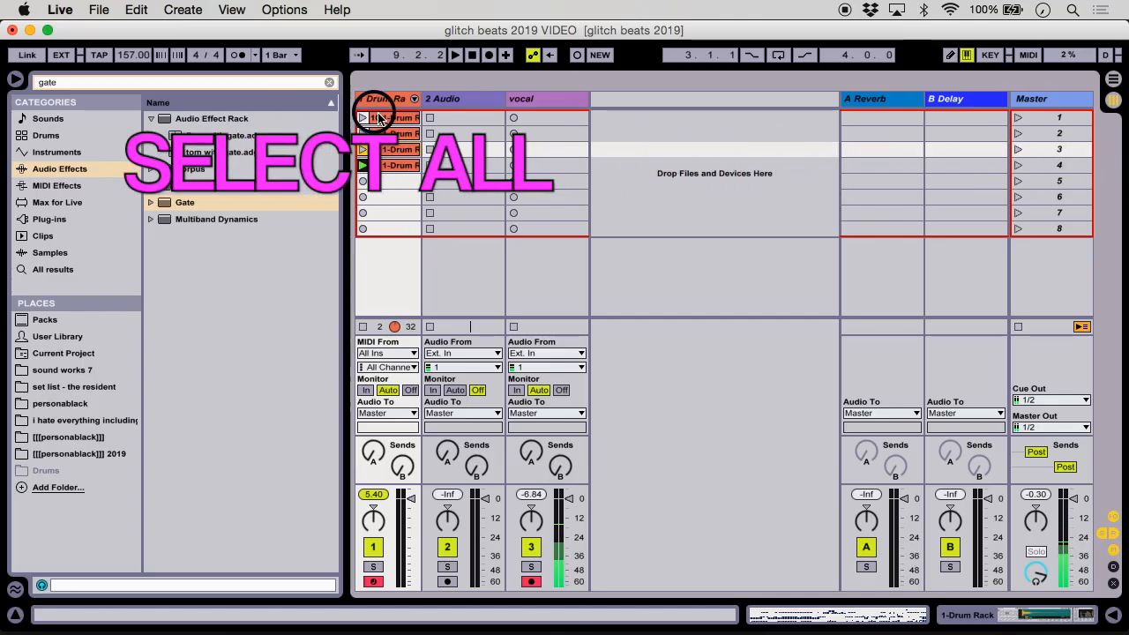
Step: Select all four drum clips in the Drum Rack track, from slot 1 through slot 4
left_click(381, 110)
key("super+a")
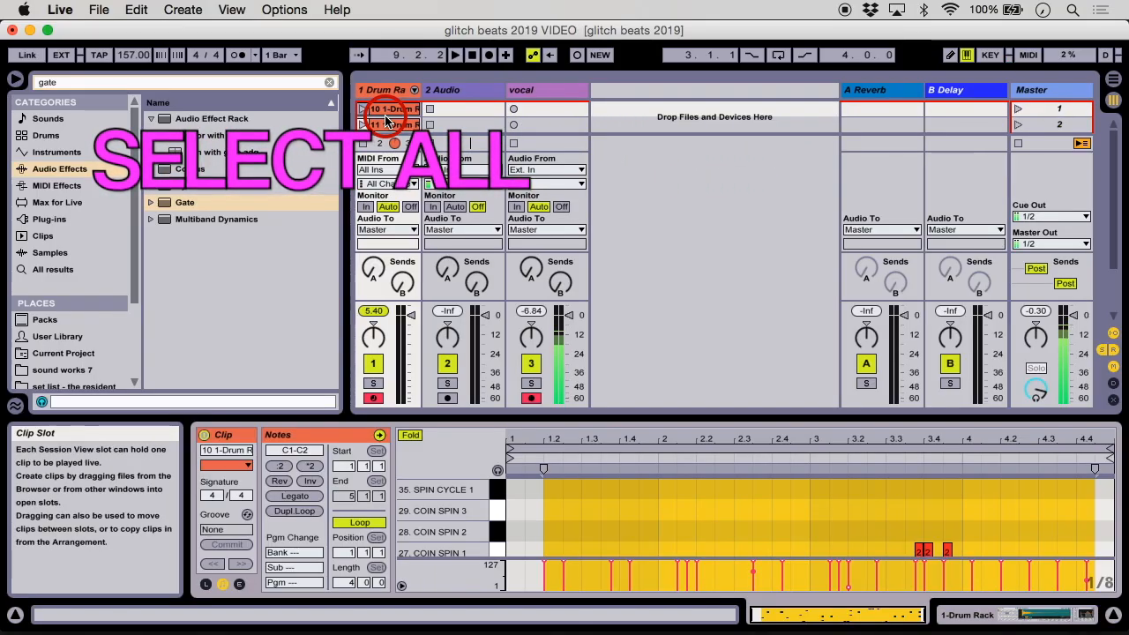
left_click(386, 116)
scroll(391, 115, "down", 3)
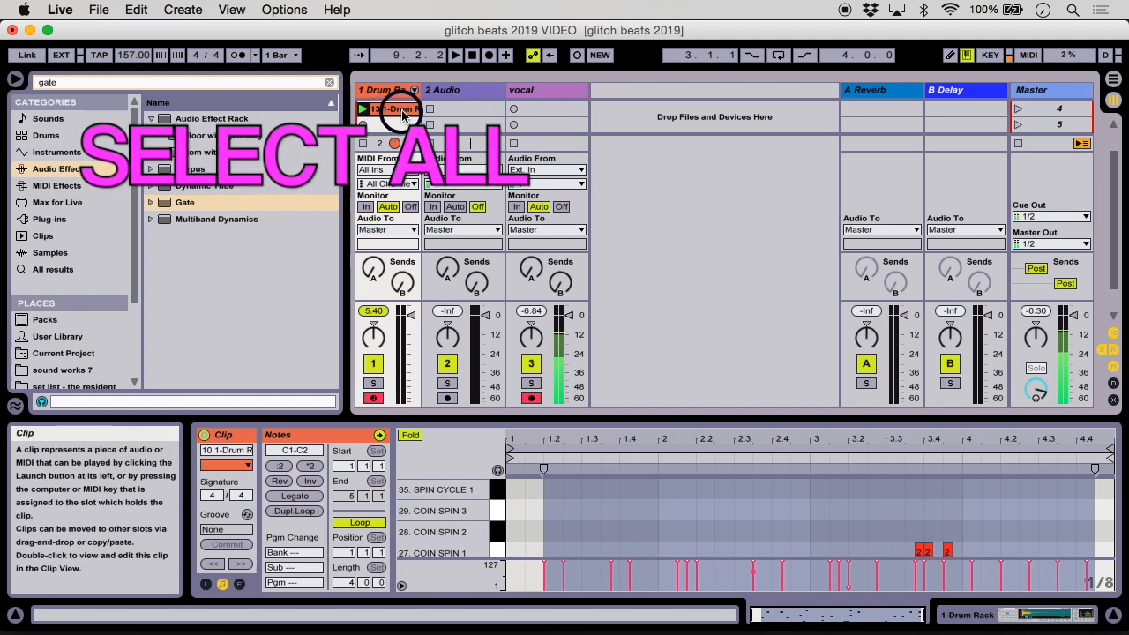
key("super+a")
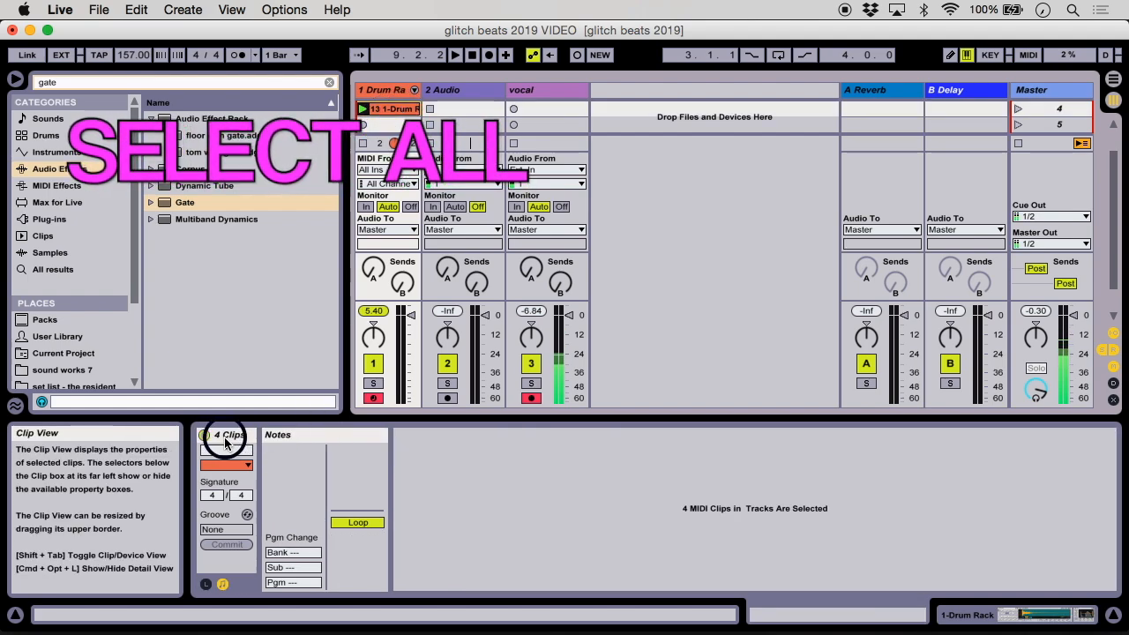
Step: Show the launch settings of the four selected clips, enable Legato and set their launch quantization to None
left_click(205, 587)
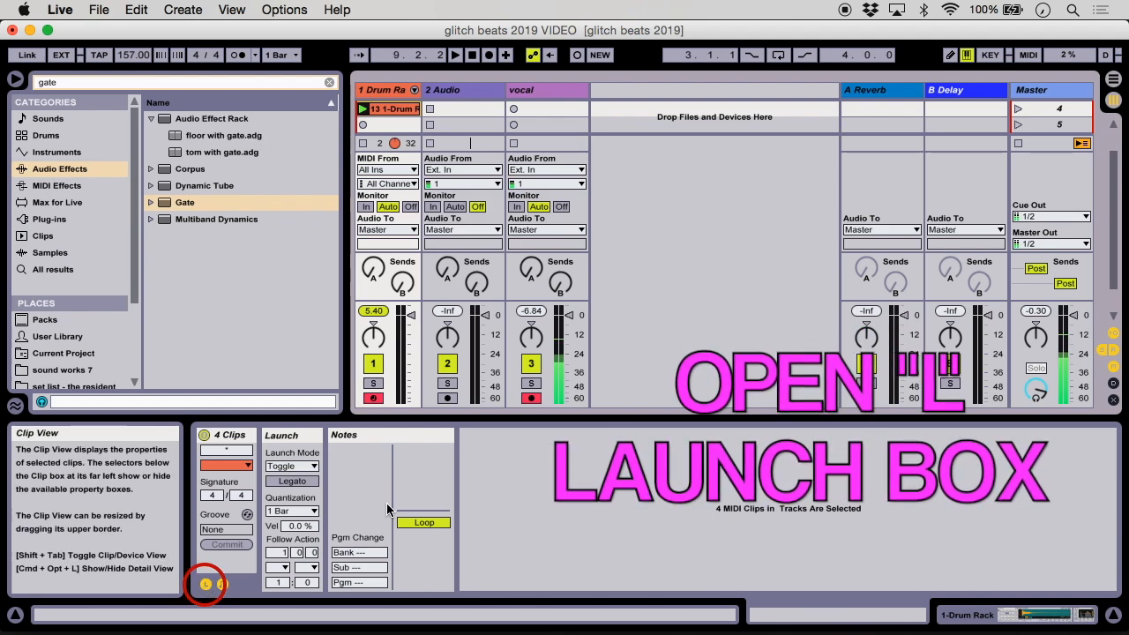
left_click(292, 481)
left_click(305, 512)
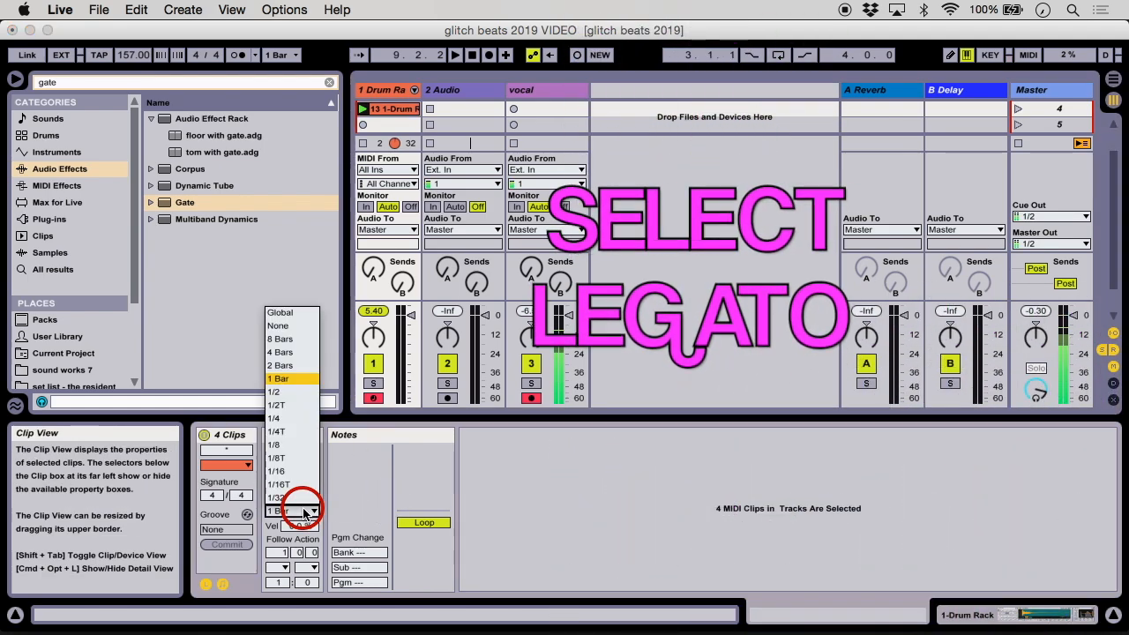
left_click(287, 326)
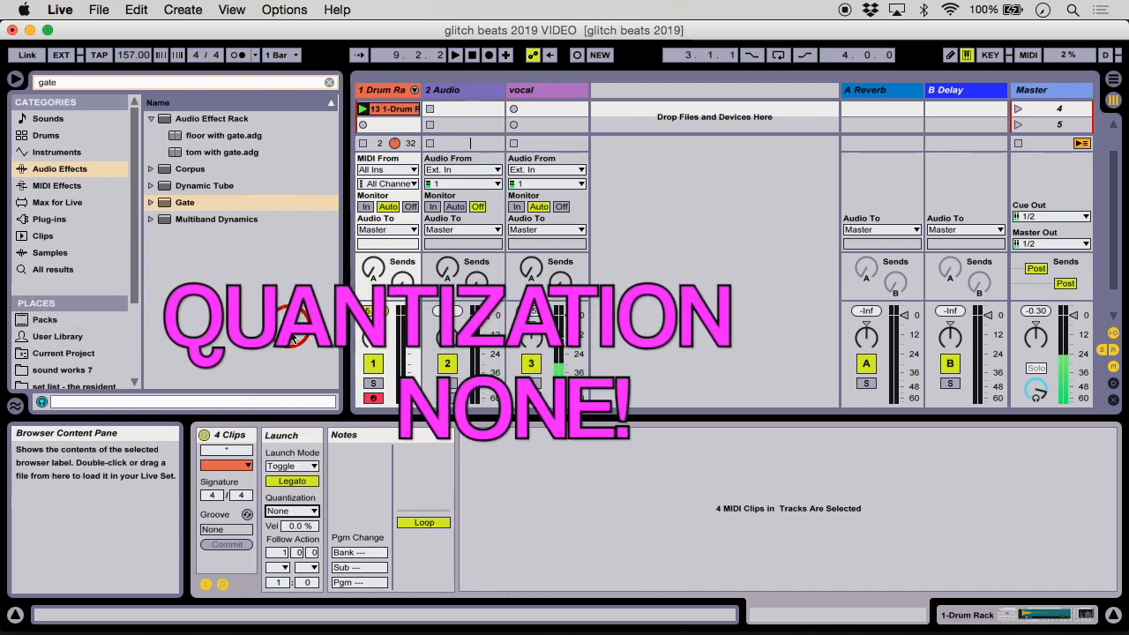
Step: Set the selected clips' follow action time to 0.0.2 and their Follow Action A to Any
left_click(283, 554)
type("0")
key("Return")
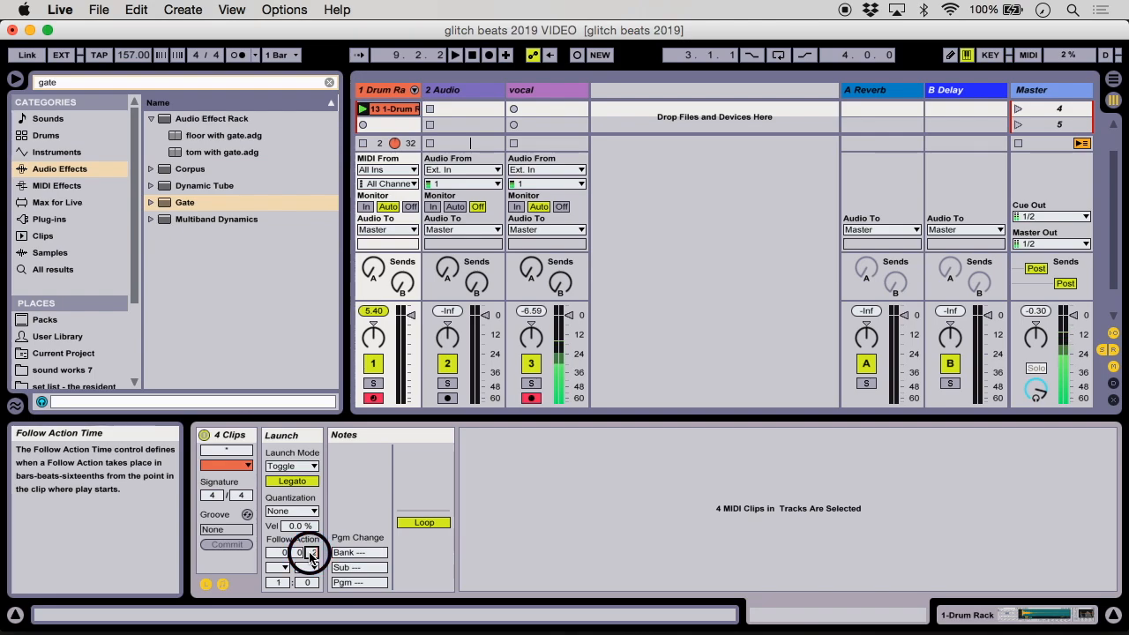
left_click(283, 569)
left_click(351, 522)
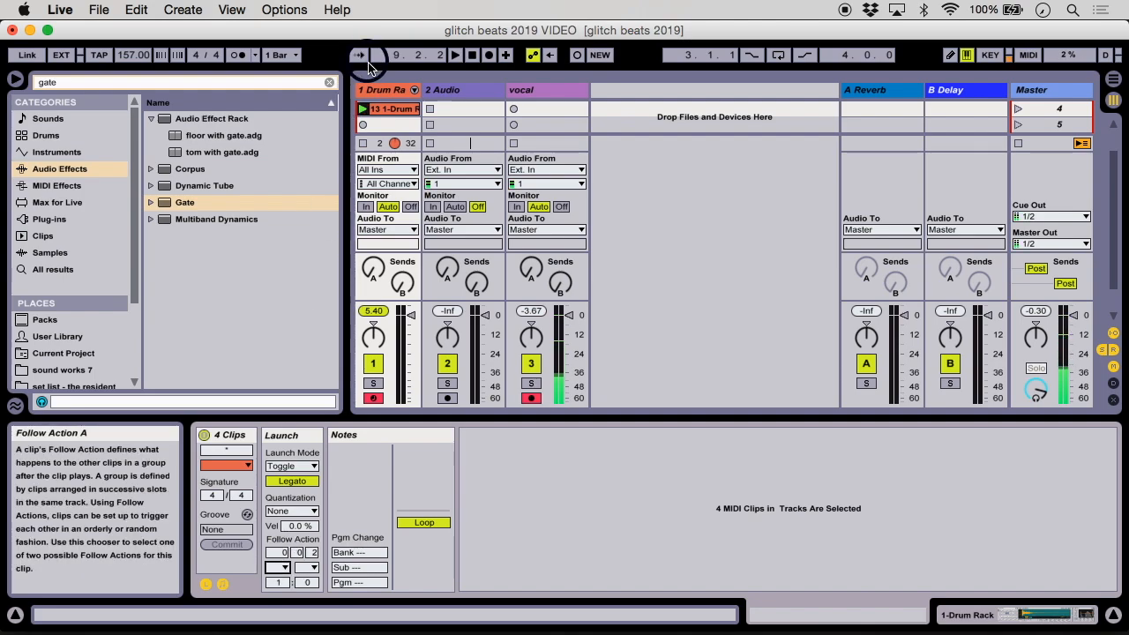
left_click(282, 568)
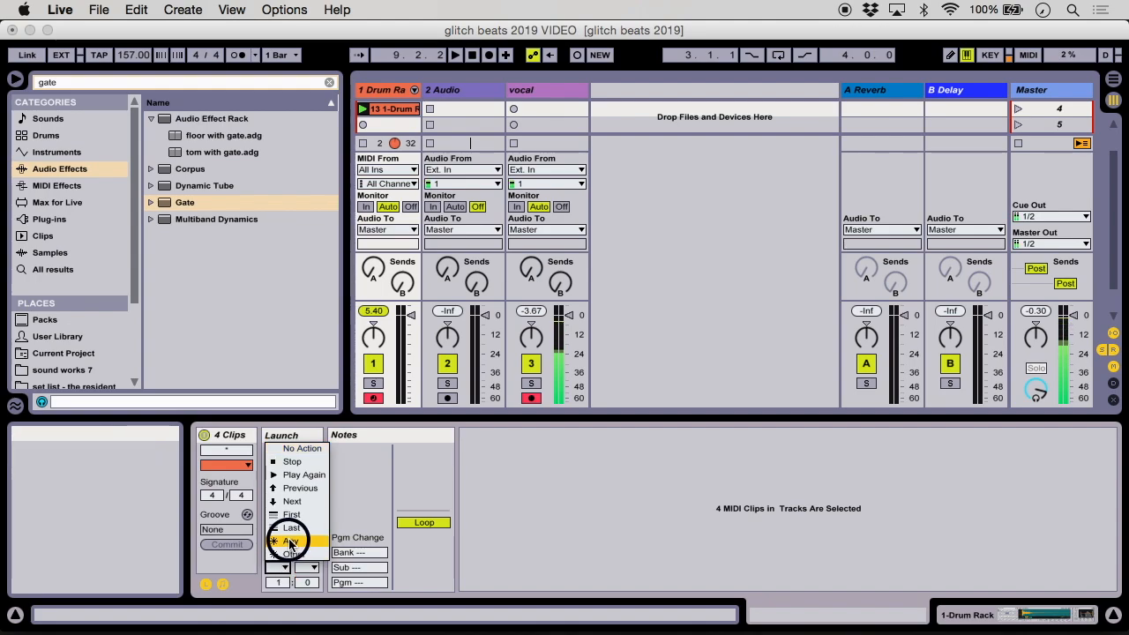
left_click(290, 542)
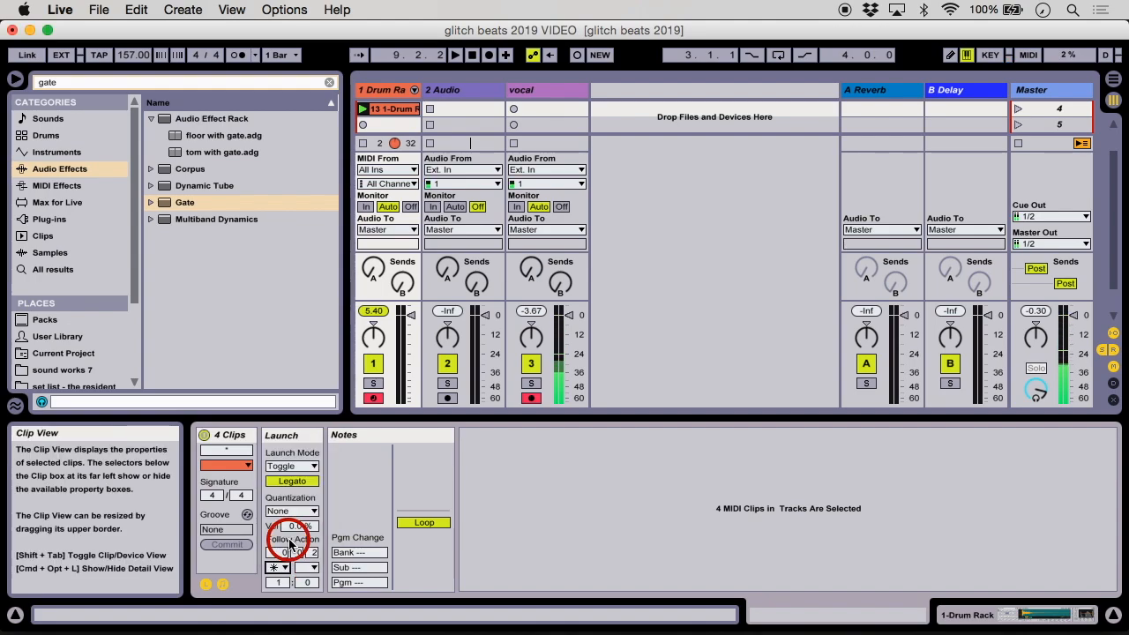
Step: Launch the second drum clip to audition the follow actions, open the first clip, and lower the tempo to 86 BPM
left_click(499, 420)
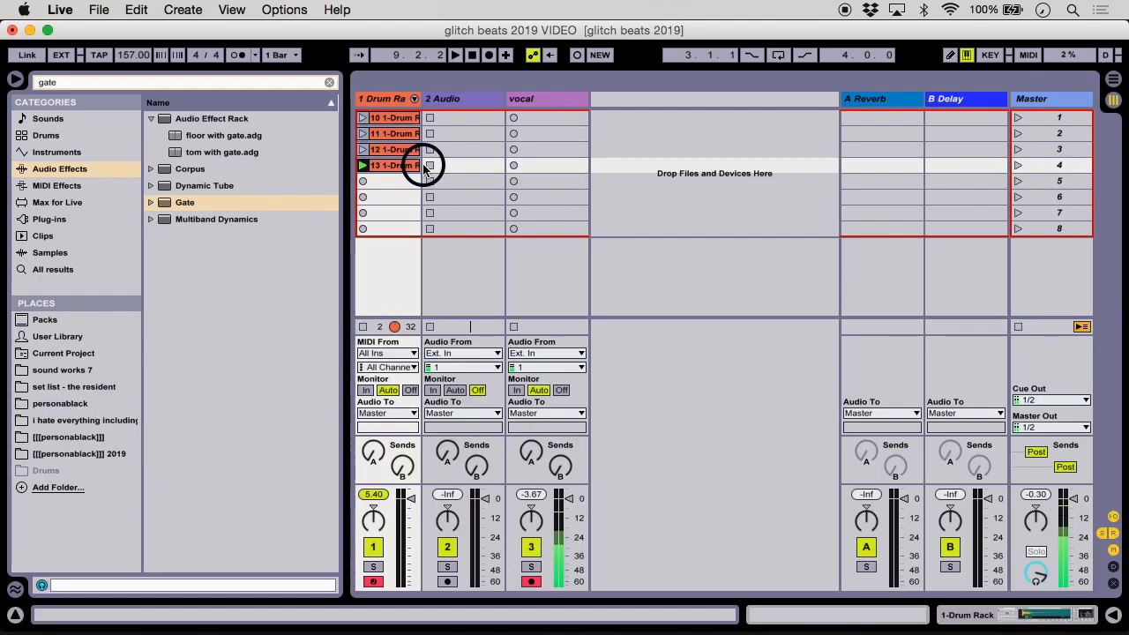
left_click(364, 134)
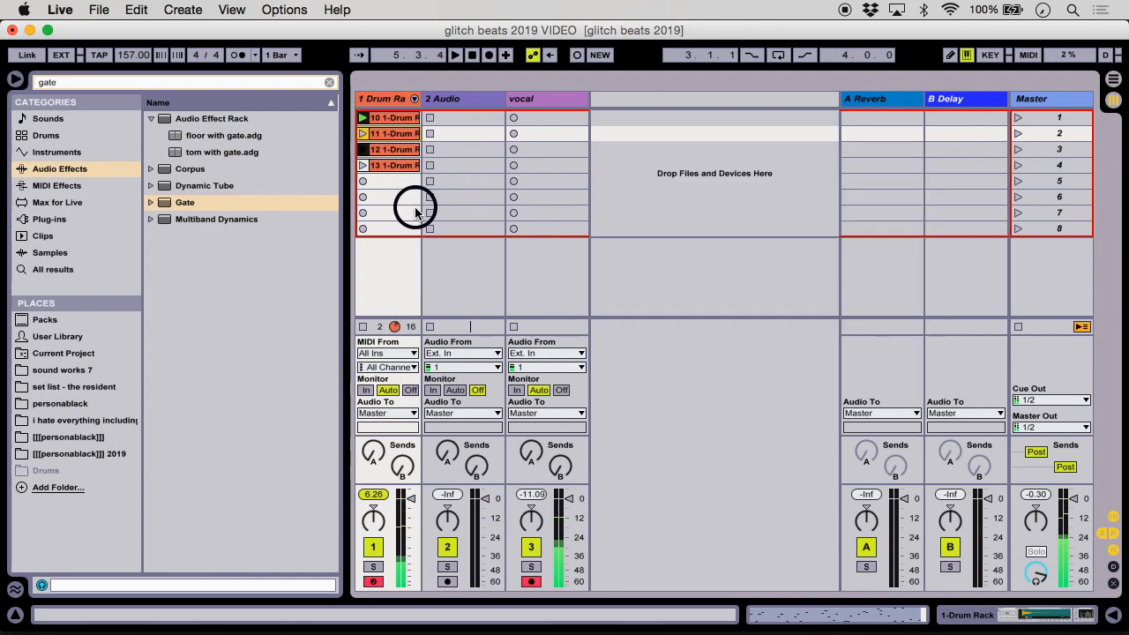
double_click(388, 117)
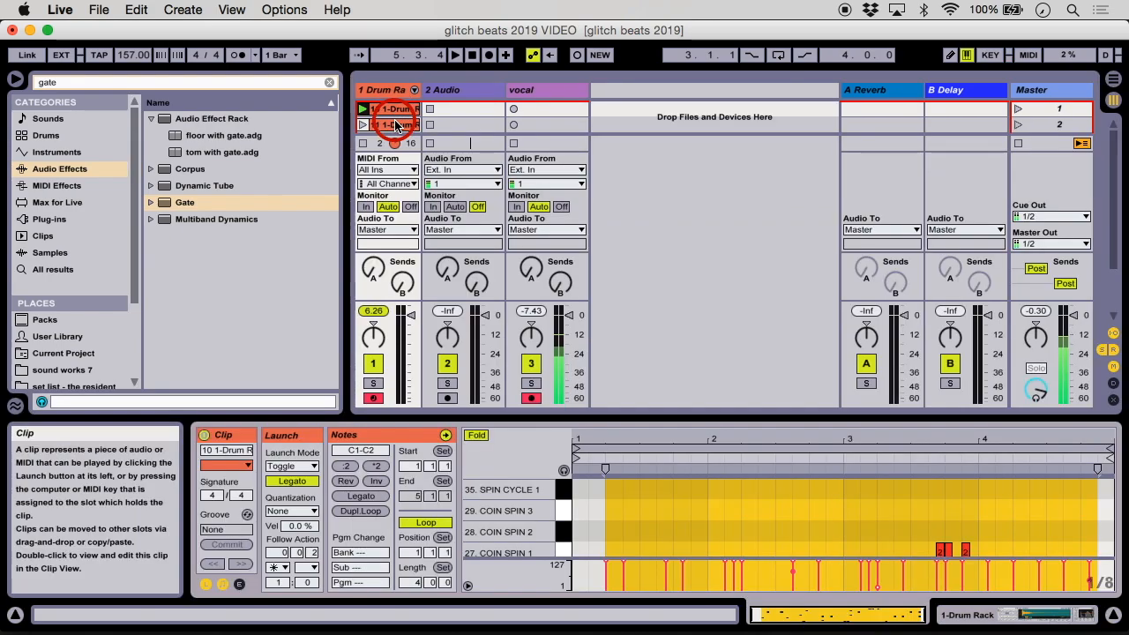
left_click_drag(129, 56, 127, 88)
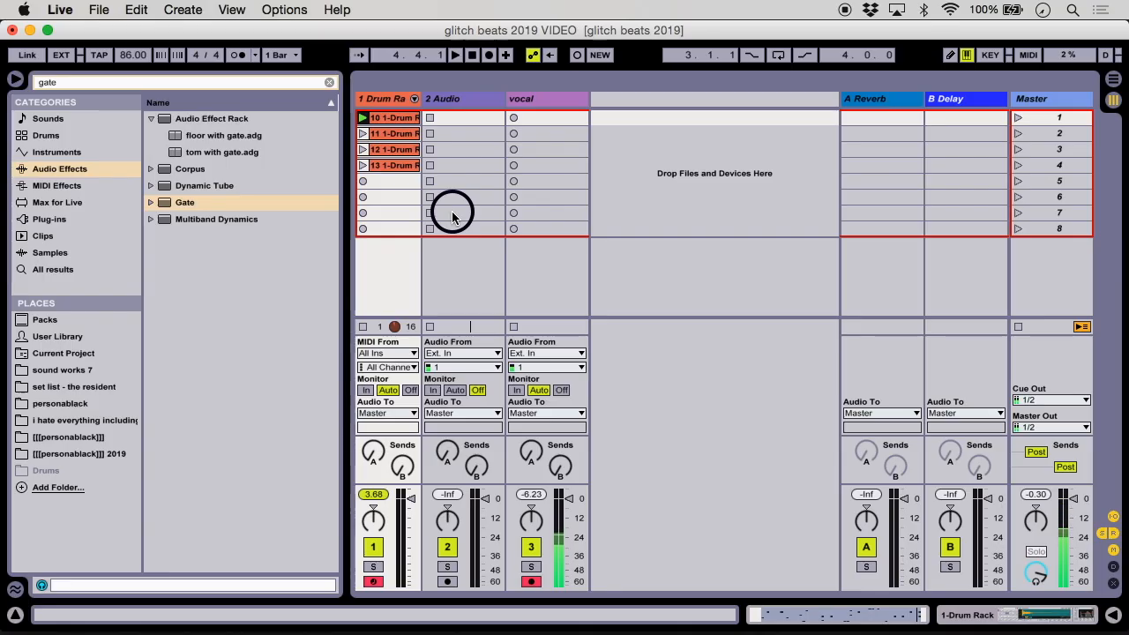
Step: Set the 2 Audio track's input source to Resampling and arm the track for recording
left_click(460, 97)
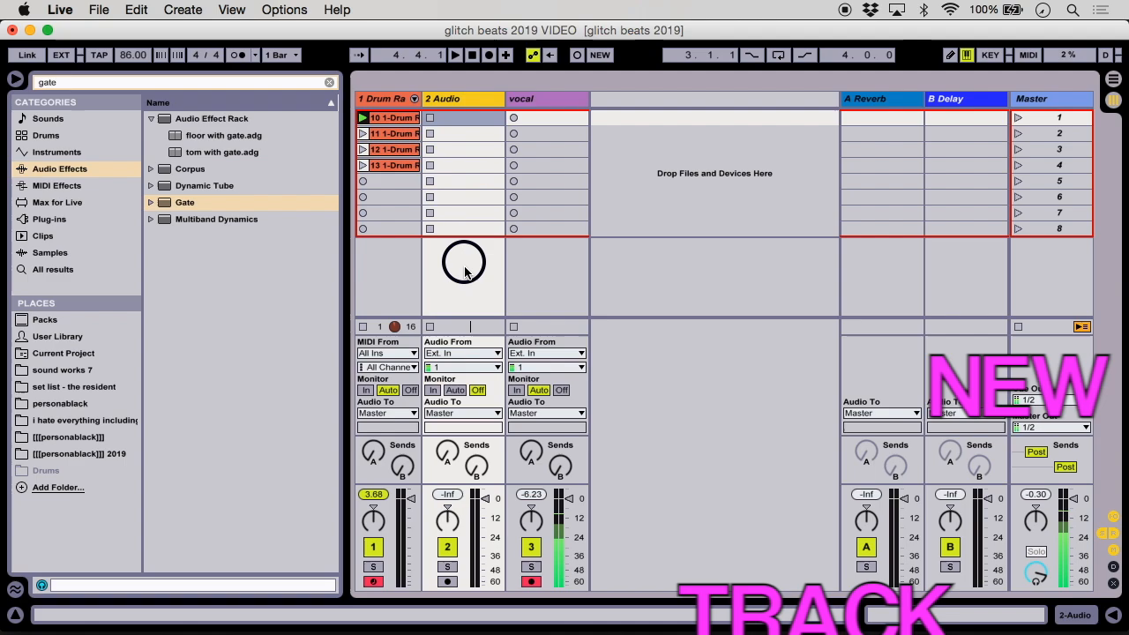
left_click(454, 354)
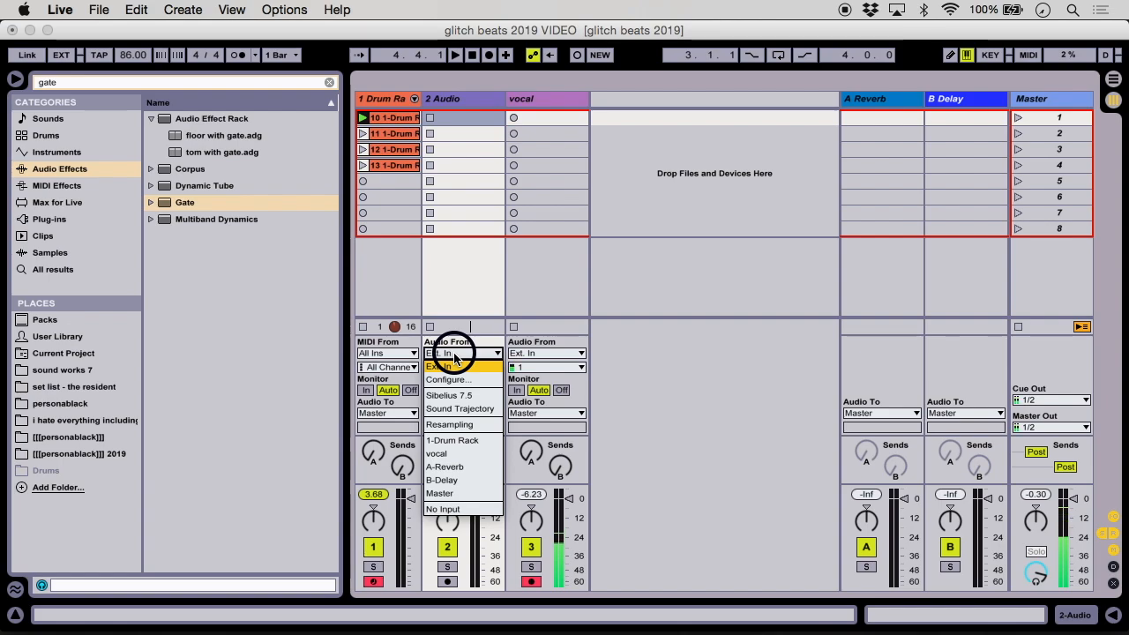
left_click(454, 426)
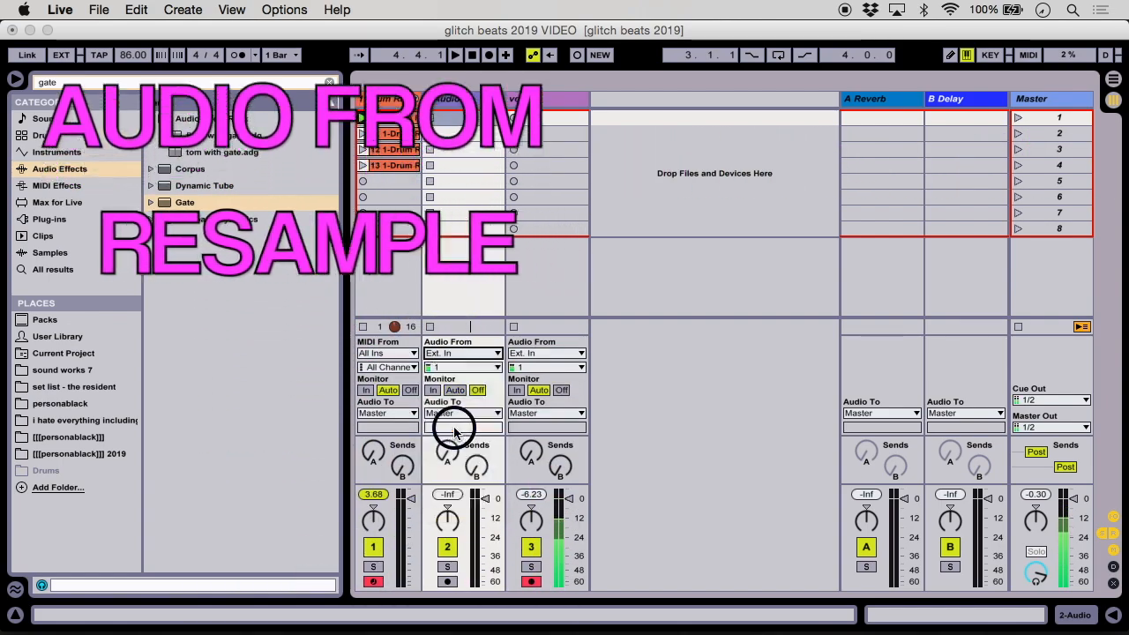
left_click(448, 582)
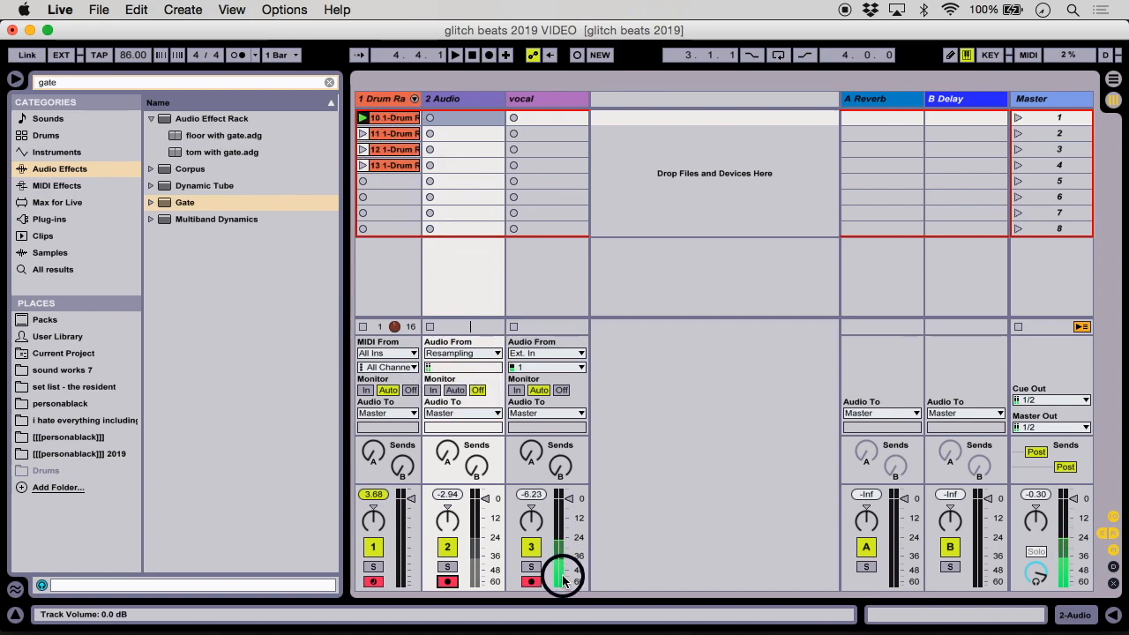
Step: Record the randomized drum playback into the first slot of the 2 Audio track, stop, and play the recording back
left_click(431, 119)
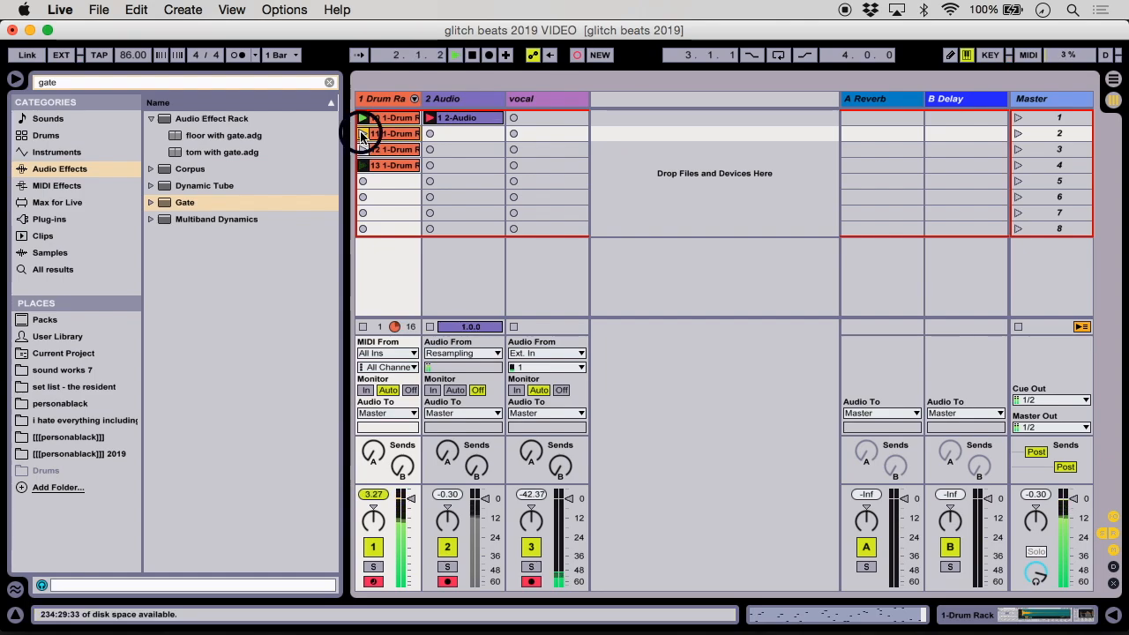
left_click(362, 134)
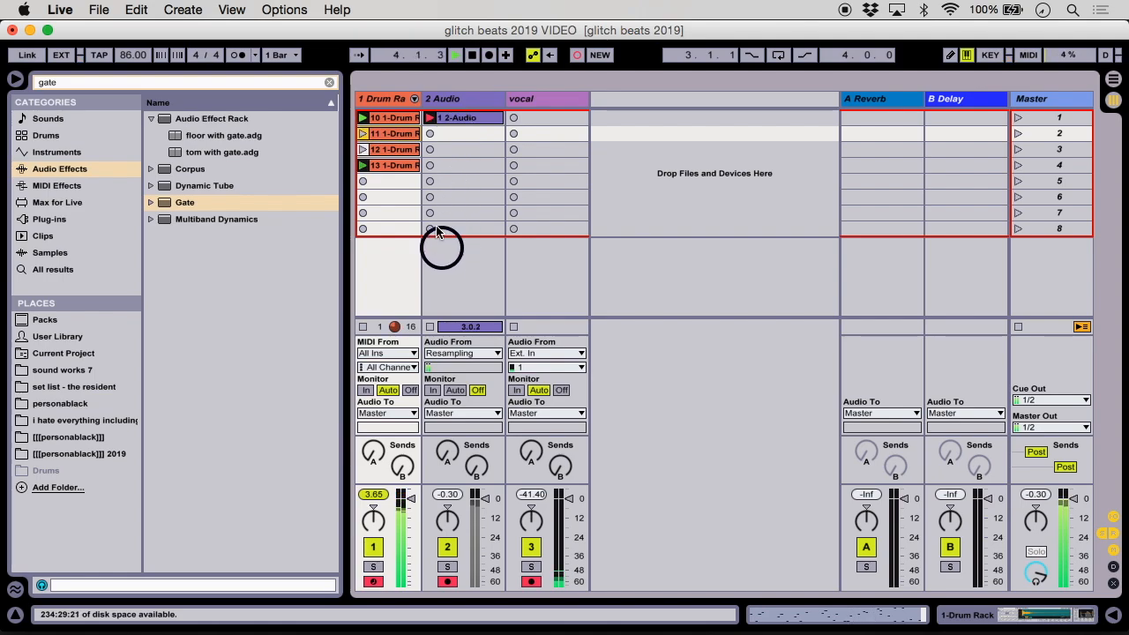
left_click(430, 327)
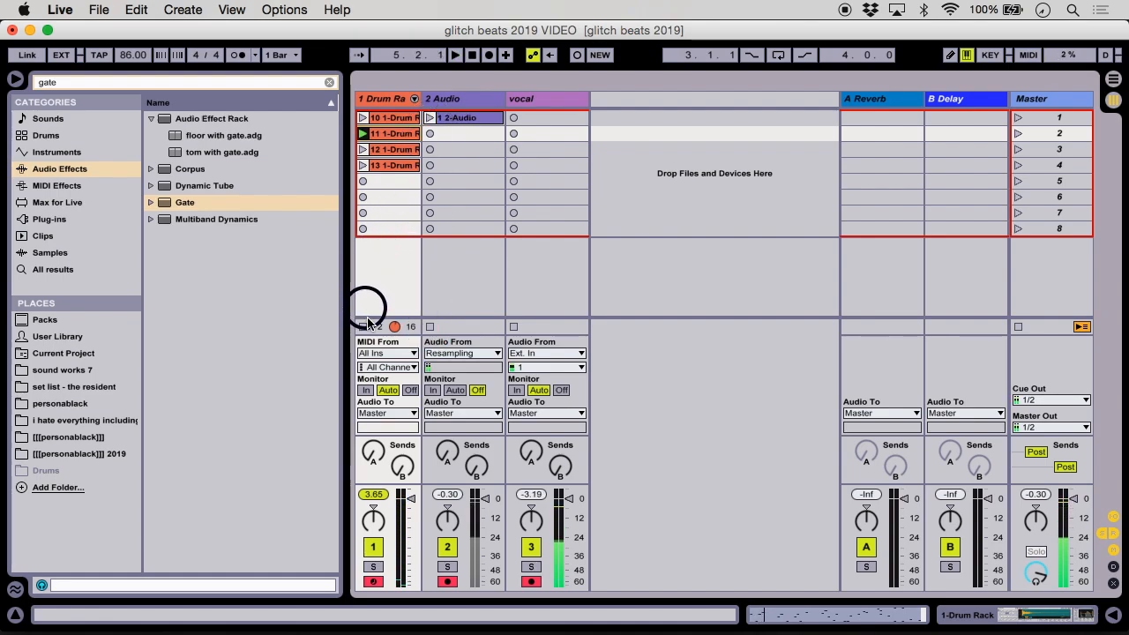
left_click(467, 120)
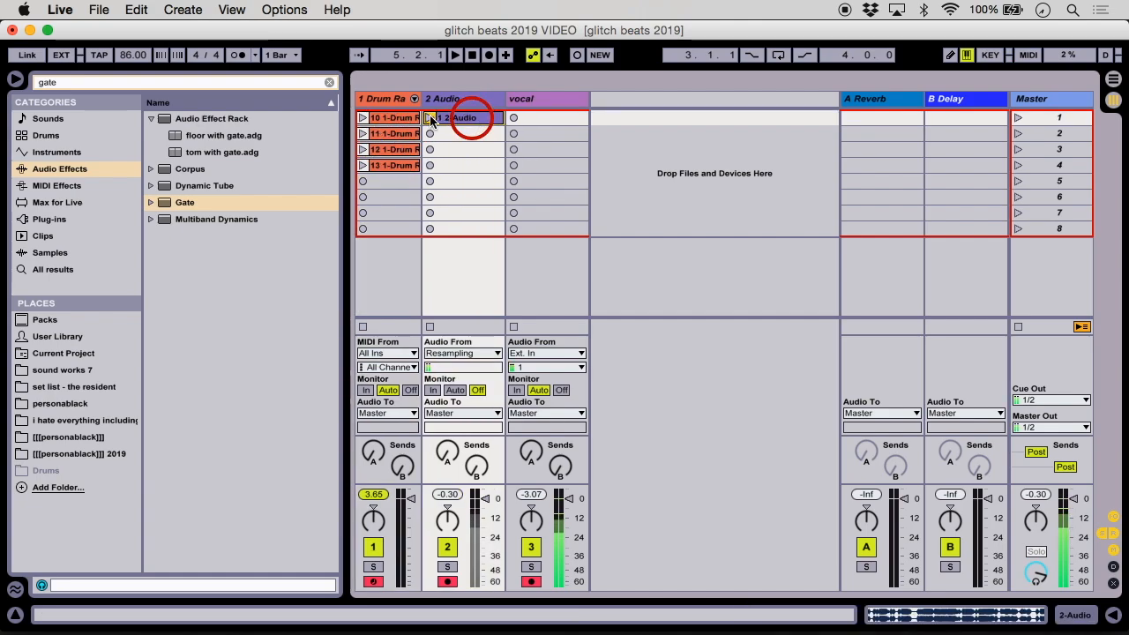
left_click(430, 118)
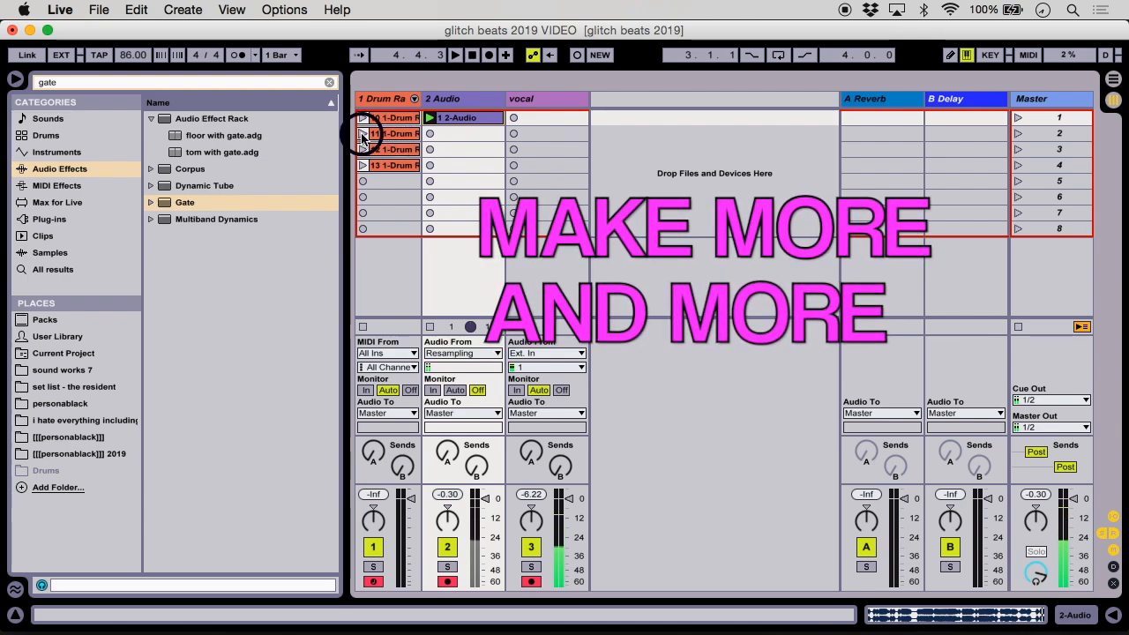
Step: Relaunch the drum clips, record takes into slots 2 to 8 of the 2 Audio track, and stop both tracks
left_click(362, 133)
left_click(430, 134)
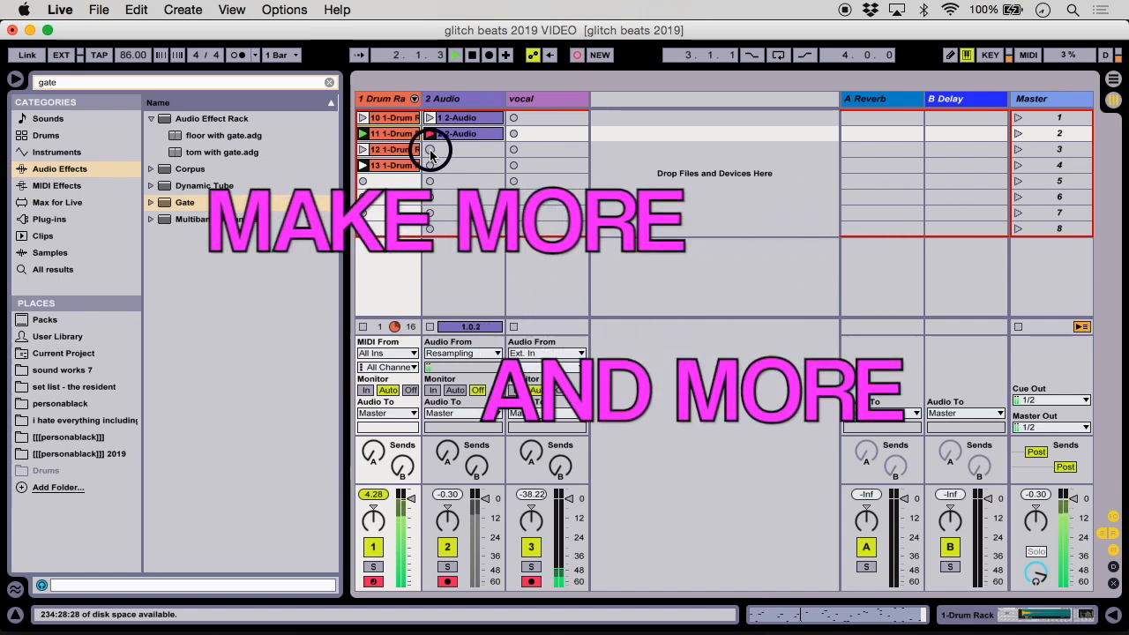
left_click(430, 151)
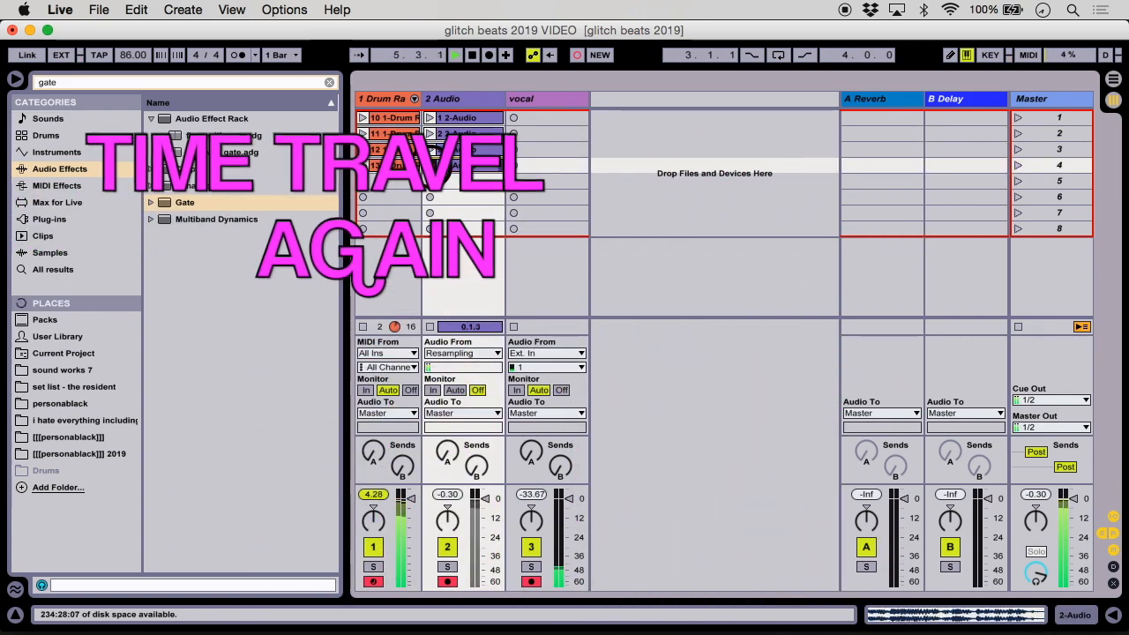
left_click(430, 184)
left_click(429, 197)
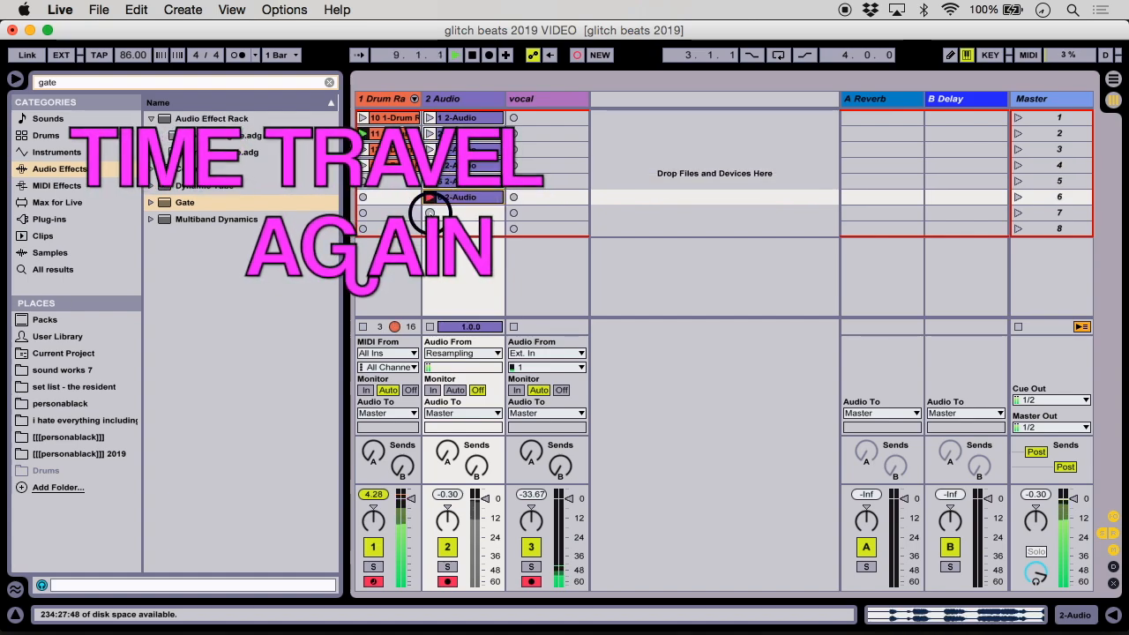
left_click(430, 212)
left_click(427, 229)
left_click(363, 326)
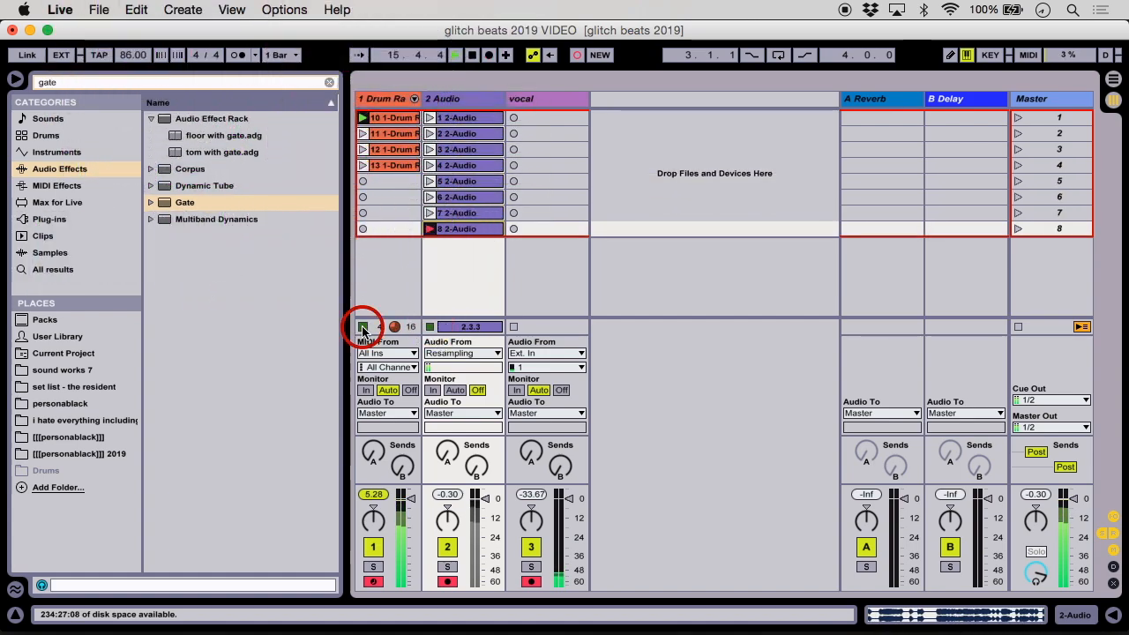
left_click(430, 326)
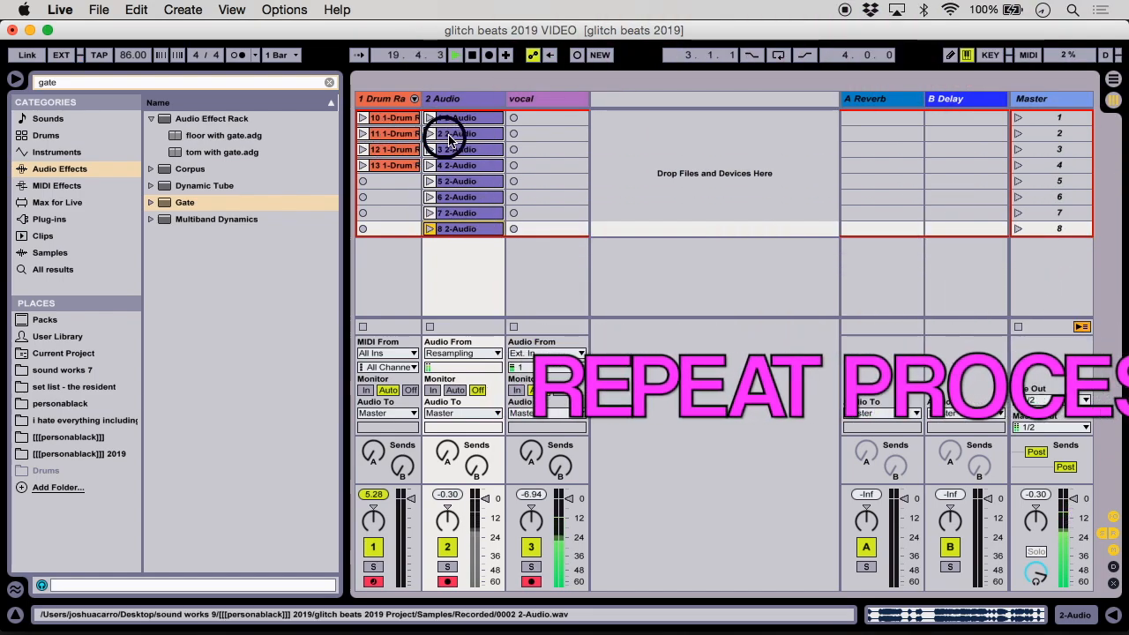
Step: Select all eight 2 Audio clips, enable Legato and set their launch quantization to None
left_click(459, 228)
scroll(461, 231, "up", 3)
left_click(470, 109)
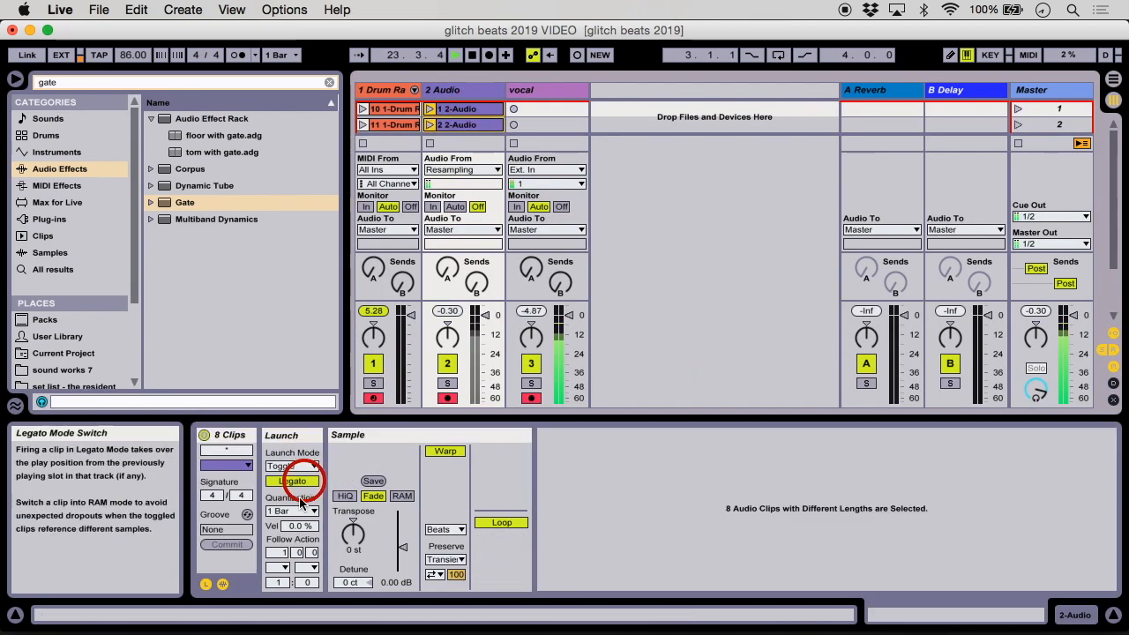
left_click(300, 510)
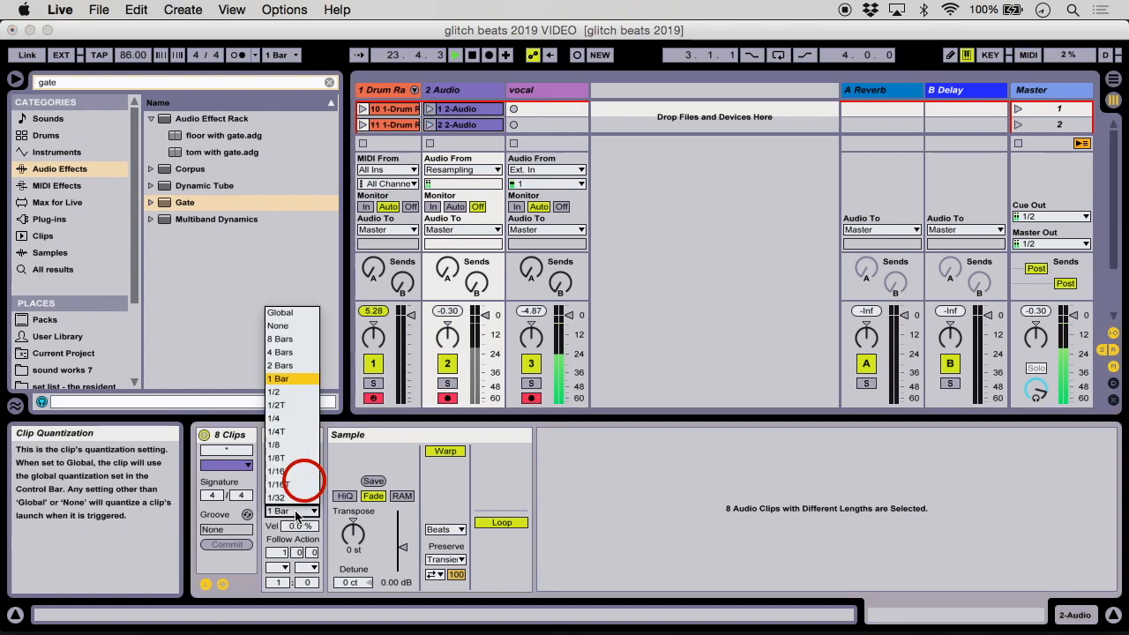
left_click(284, 327)
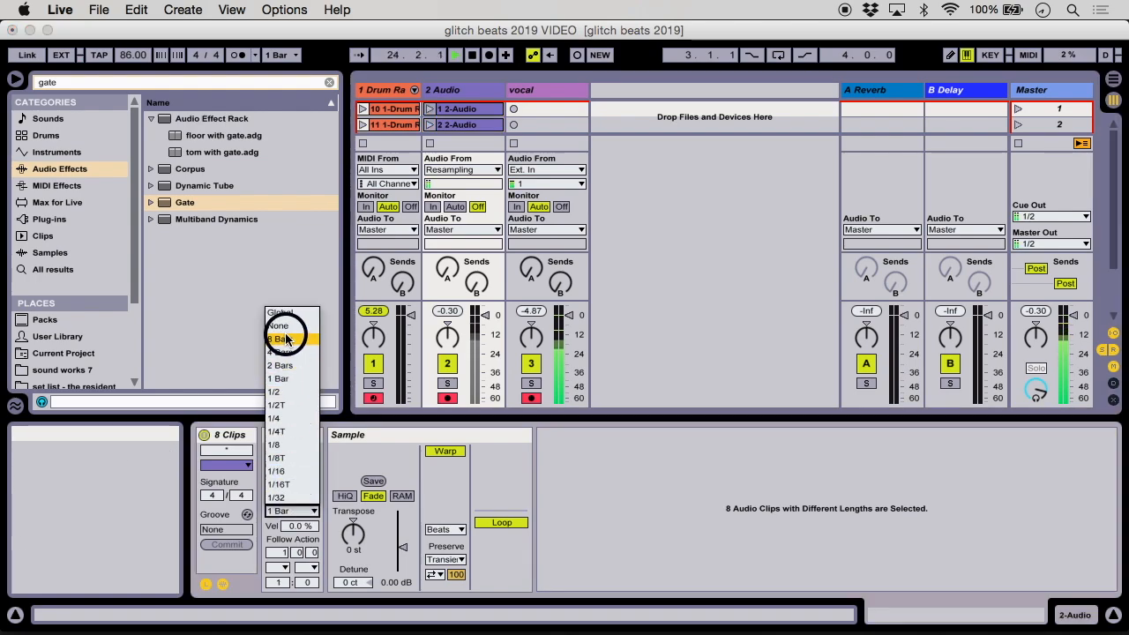
Step: Set the 2 Audio clips' follow action time to 0.0.1 and Follow Action A to Any, and launch the second clip to audition it
left_click(279, 552)
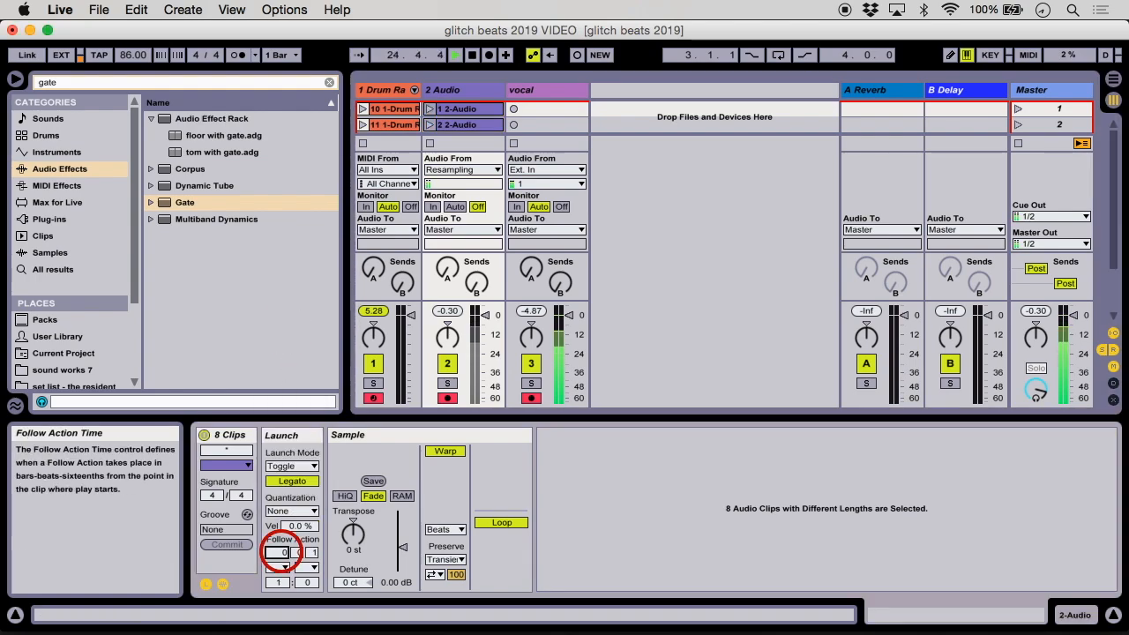
left_click(278, 566)
left_click(293, 547)
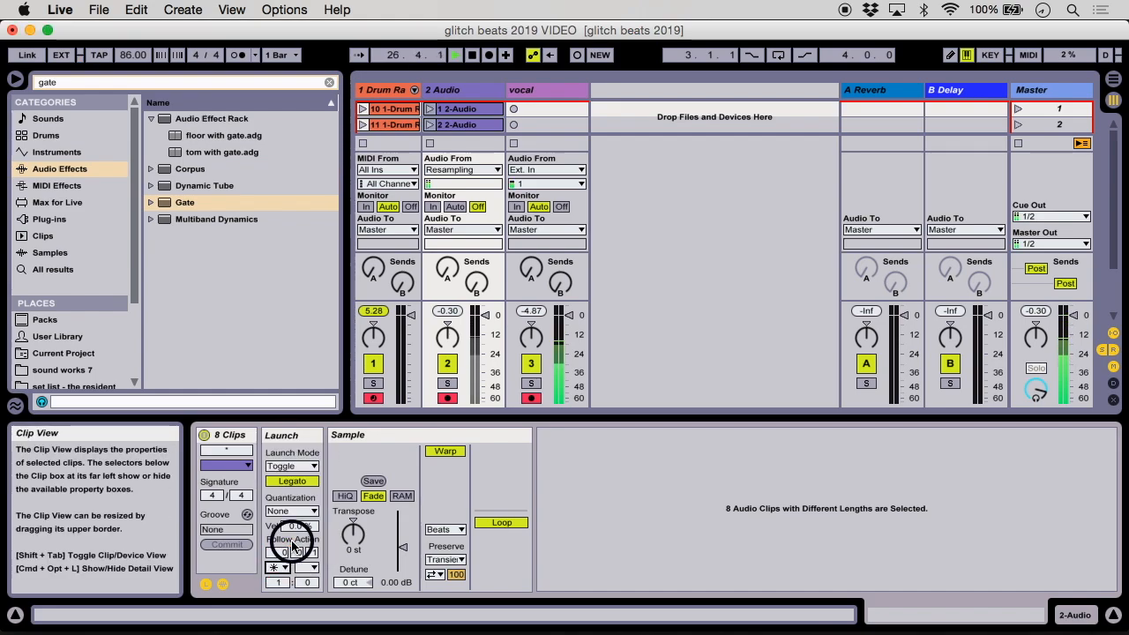
left_click(430, 124)
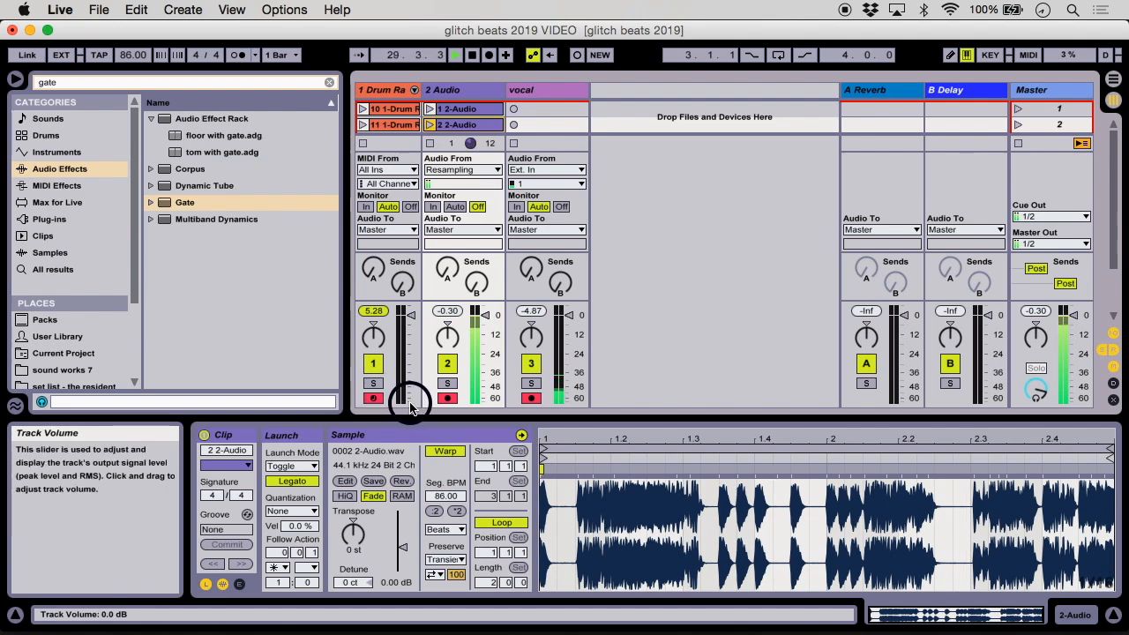
left_click(447, 398)
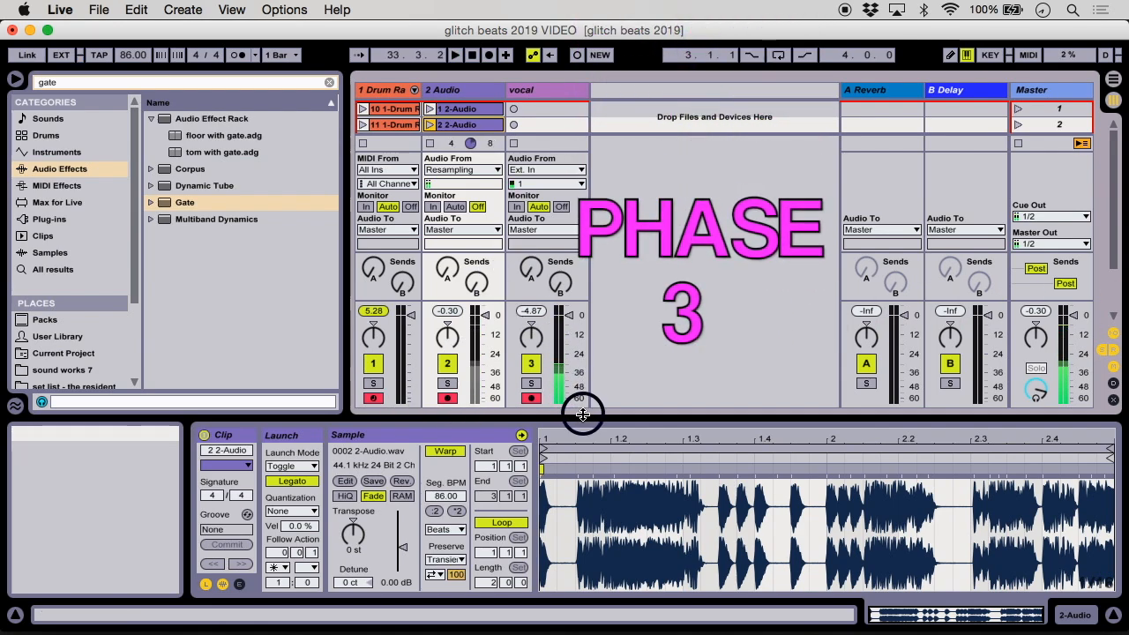
Step: Insert a new audio track after 2 Audio, set its input source to Resampling and arm it for recording
left_click_drag(584, 417, 584, 512)
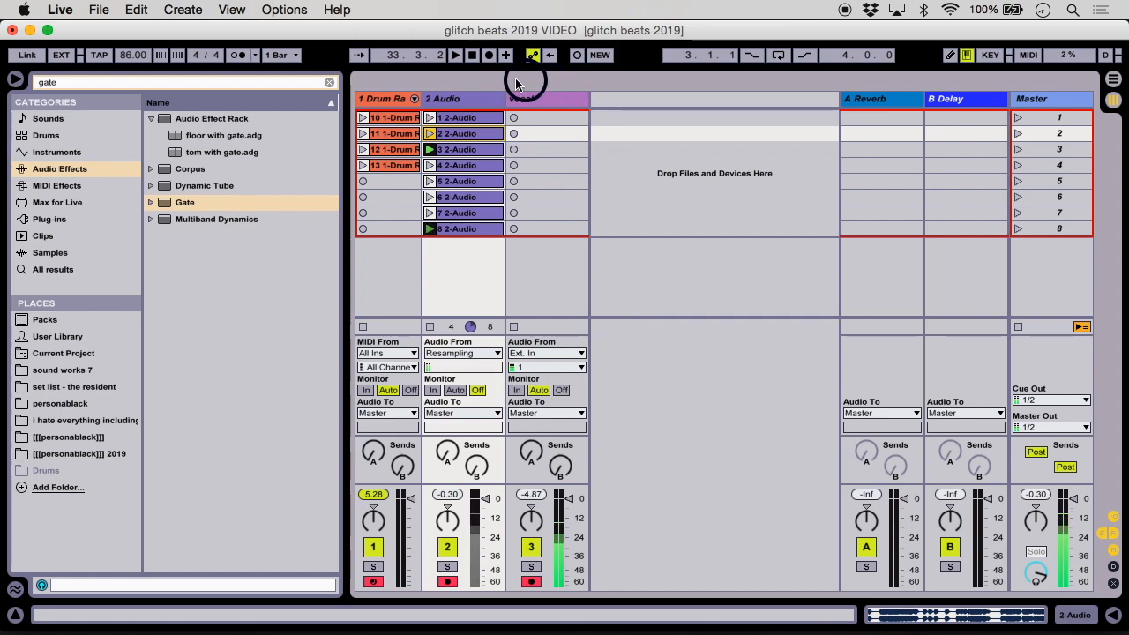
left_click(491, 100)
key("super+t")
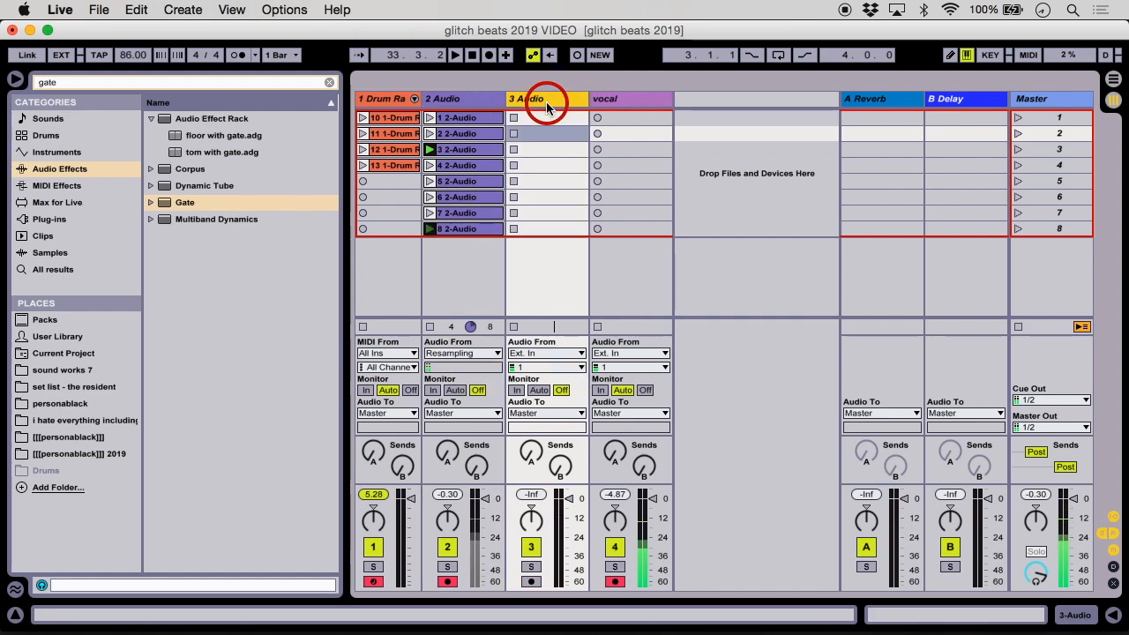
double_click(547, 103)
left_click(545, 170)
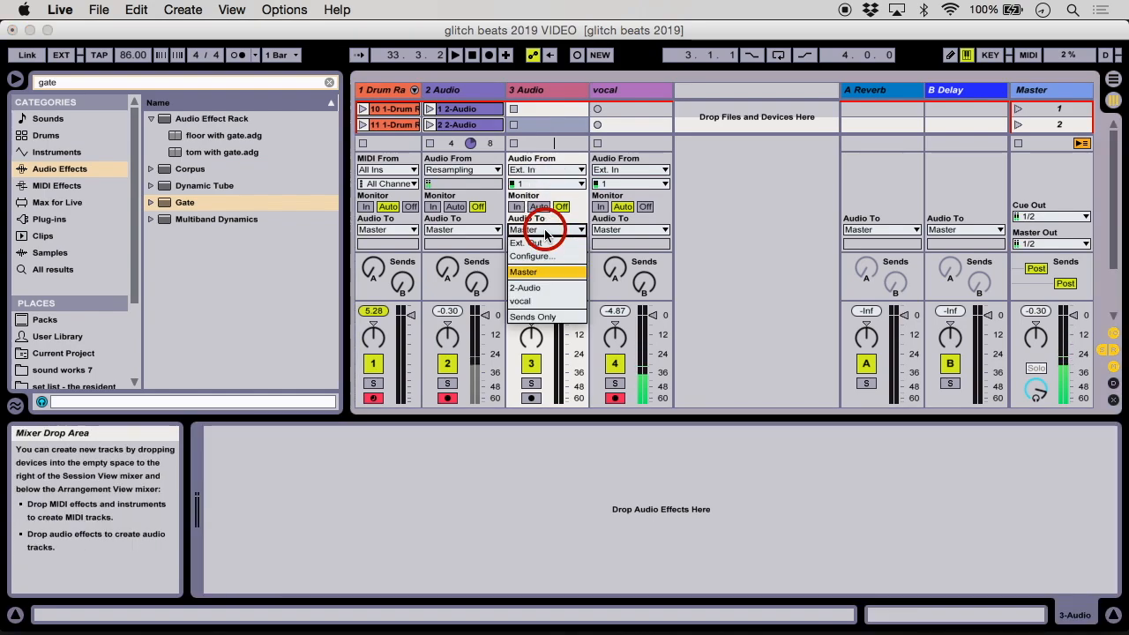
left_click(535, 234)
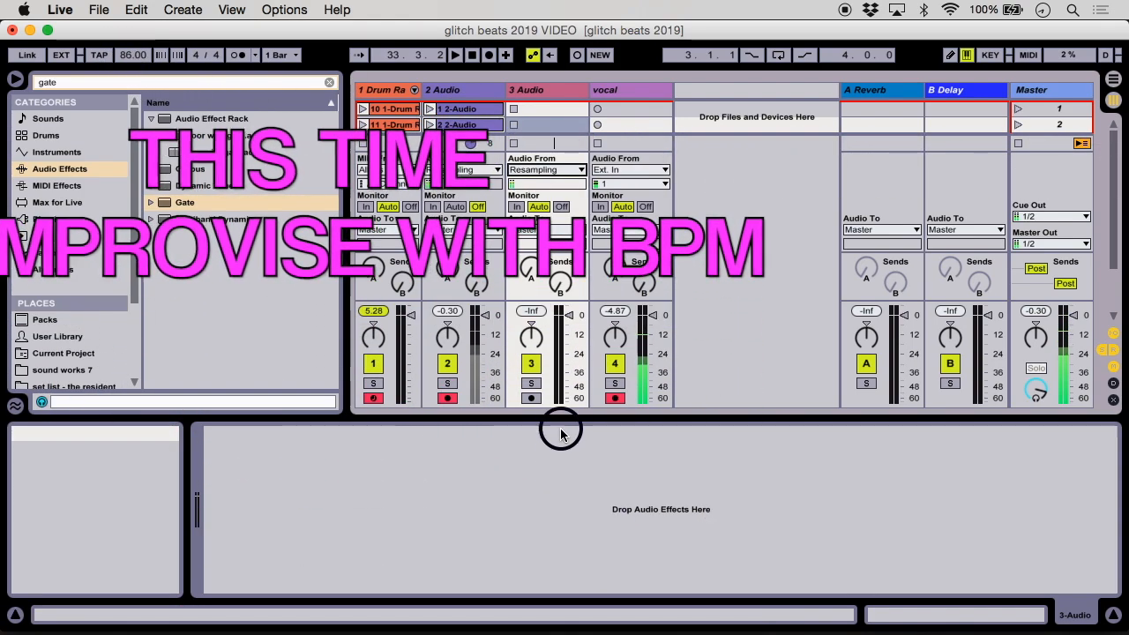
left_click(532, 398)
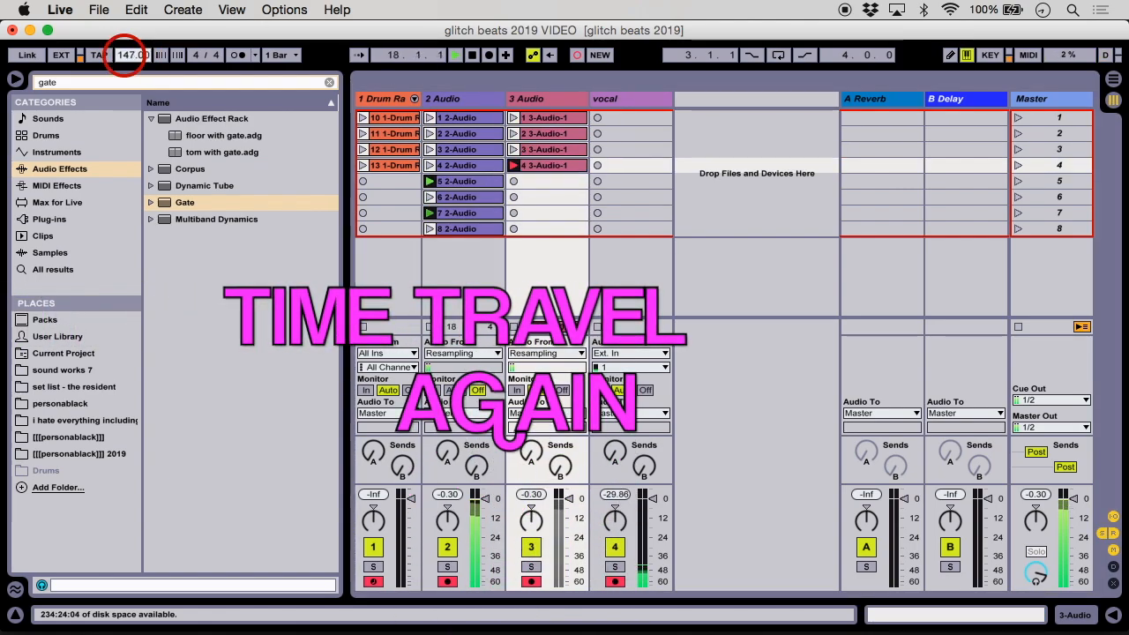
Step: Record the randomized 2 Audio playback into slots 5 to 8 of the 3 Audio track while varying the tempo
mouse_move(130, 54)
left_mouse_down()
mouse_move(130, 3)
mouse_move(130, 94)
mouse_move(122, 37)
mouse_move(128, 78)
mouse_move(126, 51)
mouse_move(129, 61)
left_mouse_up()
left_click(515, 181)
left_click(515, 197)
left_click(514, 213)
left_click(515, 228)
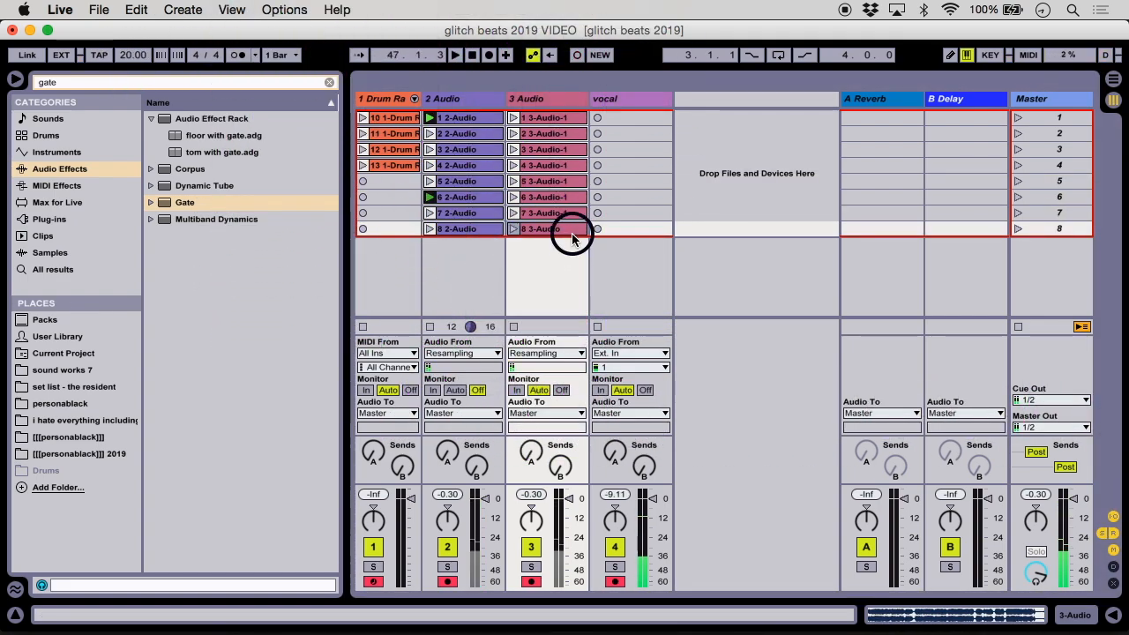
Step: Select all eight 3 Audio clips, enable Legato and set their Follow Action A to Any
double_click(572, 231)
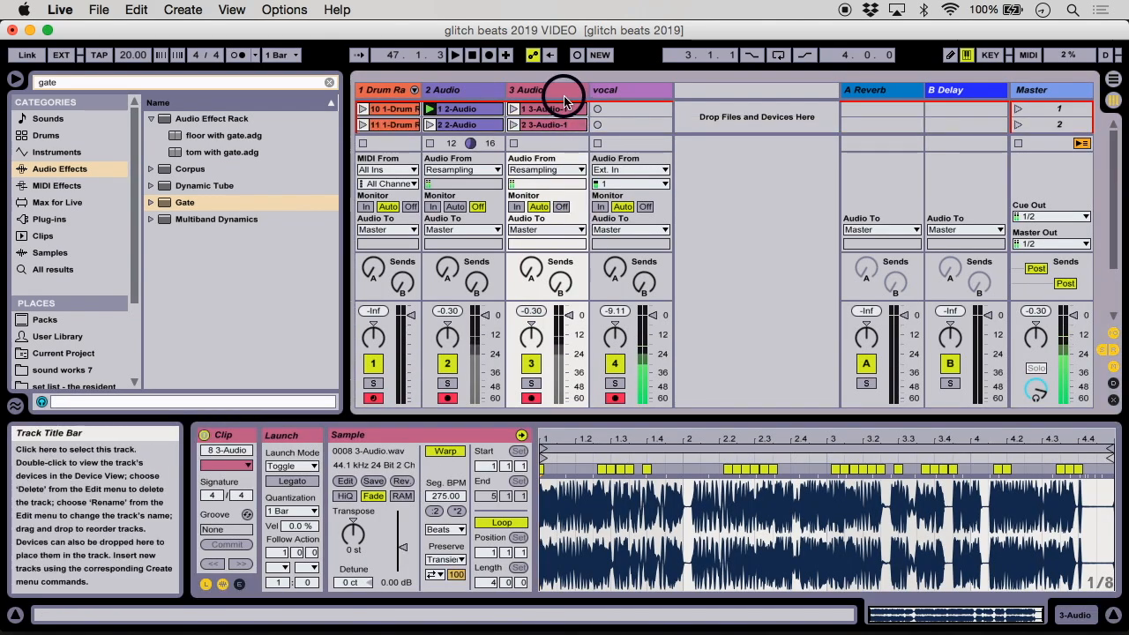
left_click(563, 109)
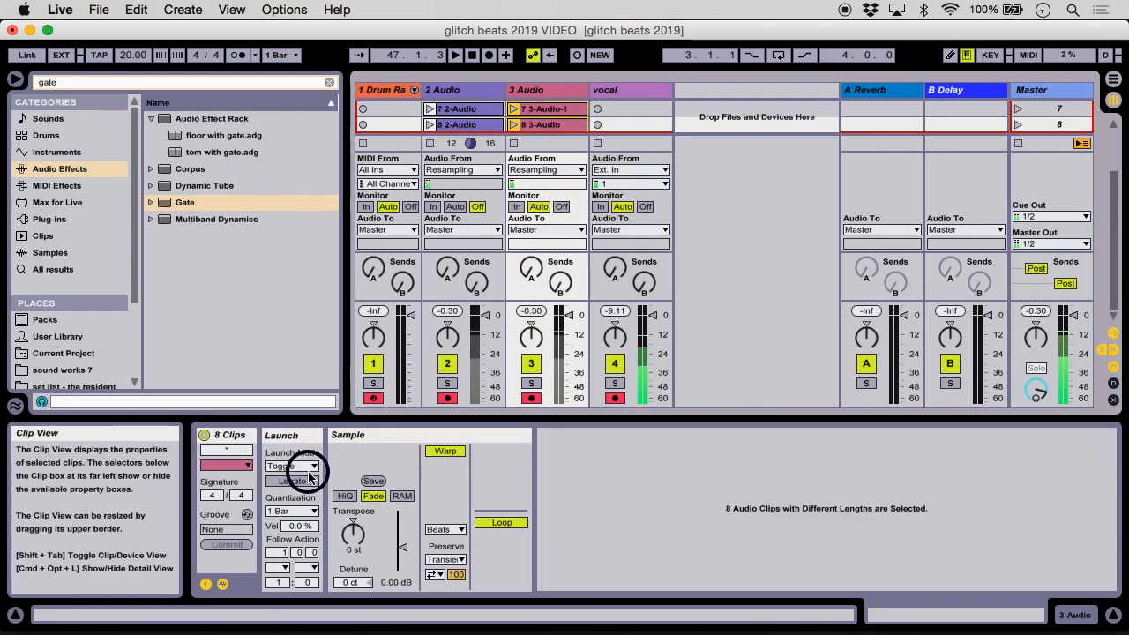
left_click(292, 481)
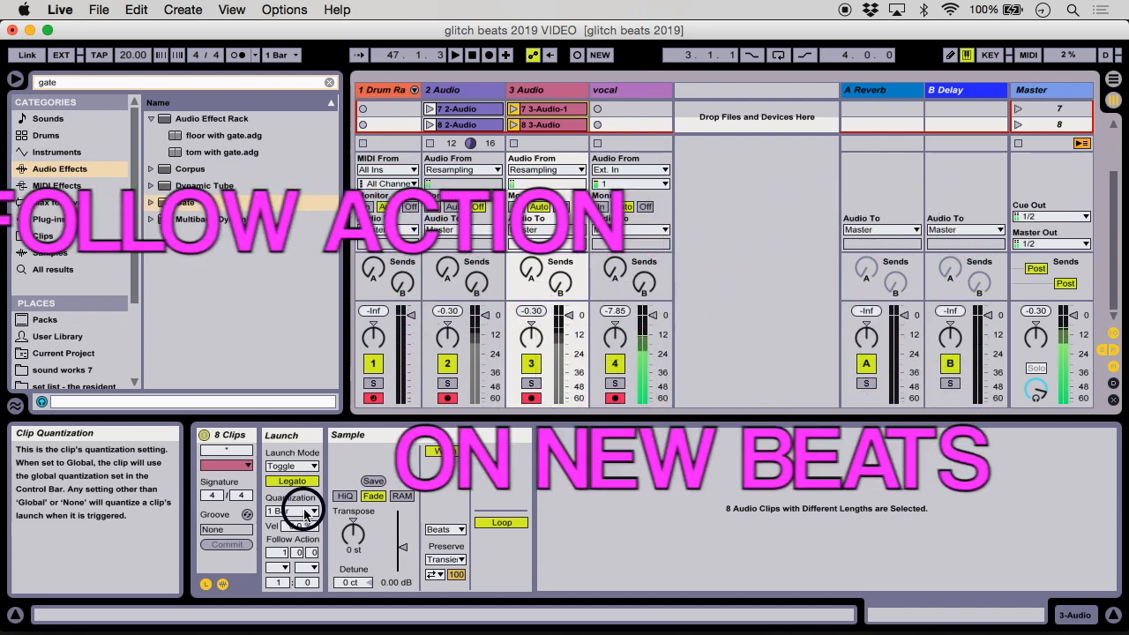
left_click(280, 565)
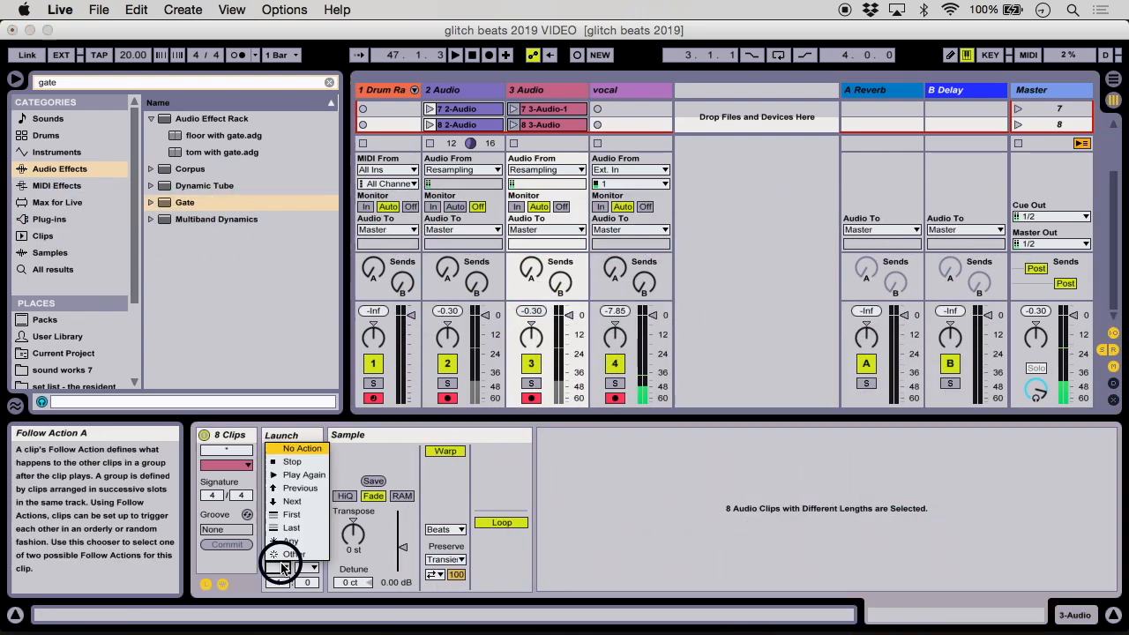
left_click(290, 541)
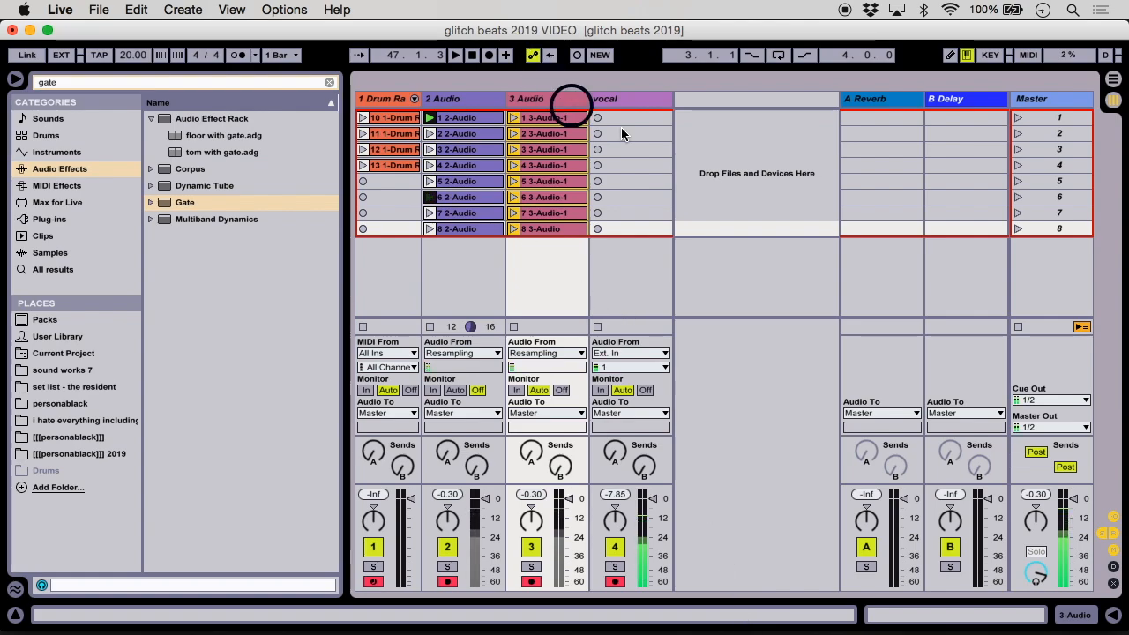
Step: Transpose the first 3 Audio clip and reverse the sample of the second one
left_click(755, 191)
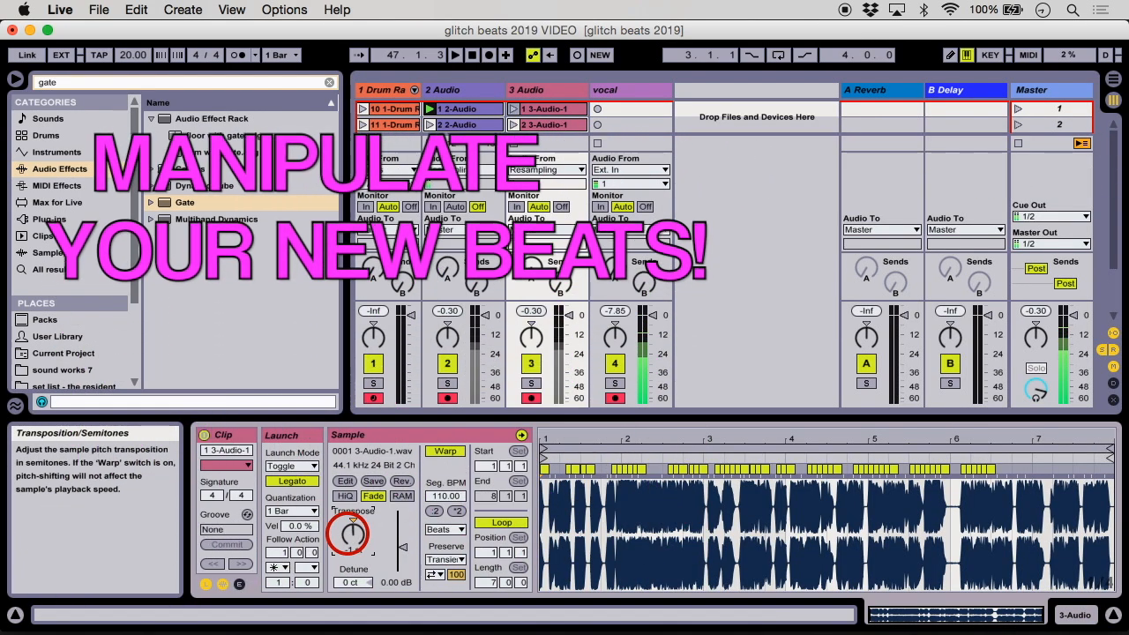
left_click(545, 124)
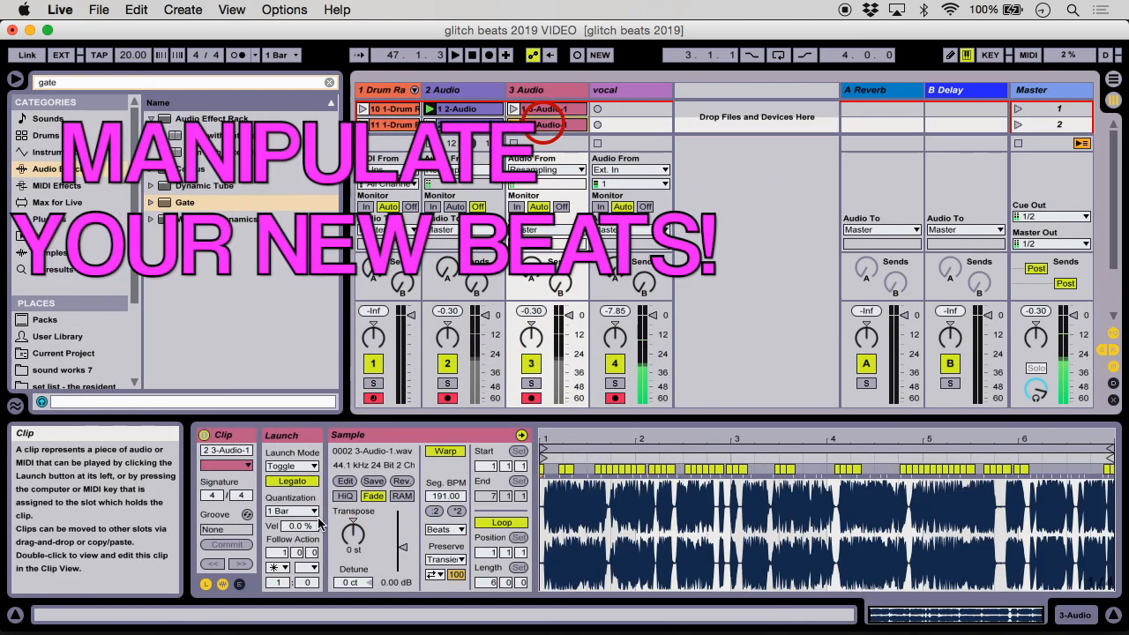
left_click(400, 482)
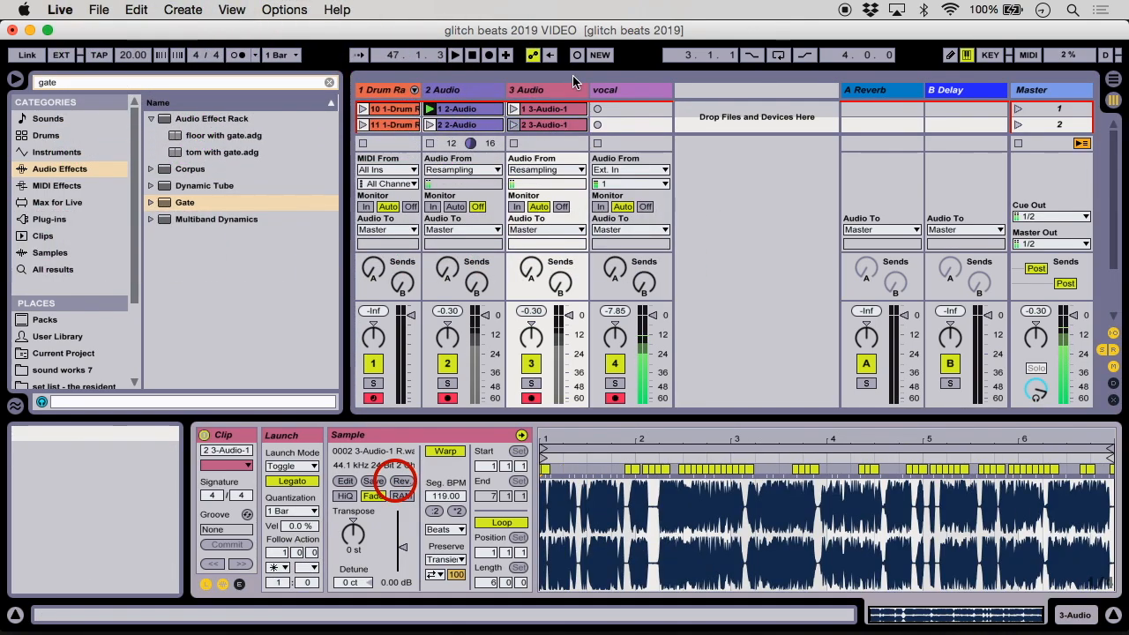
Step: Transpose the third and sixth 3 Audio clips and reverse the sample of the seventh
left_click(565, 124)
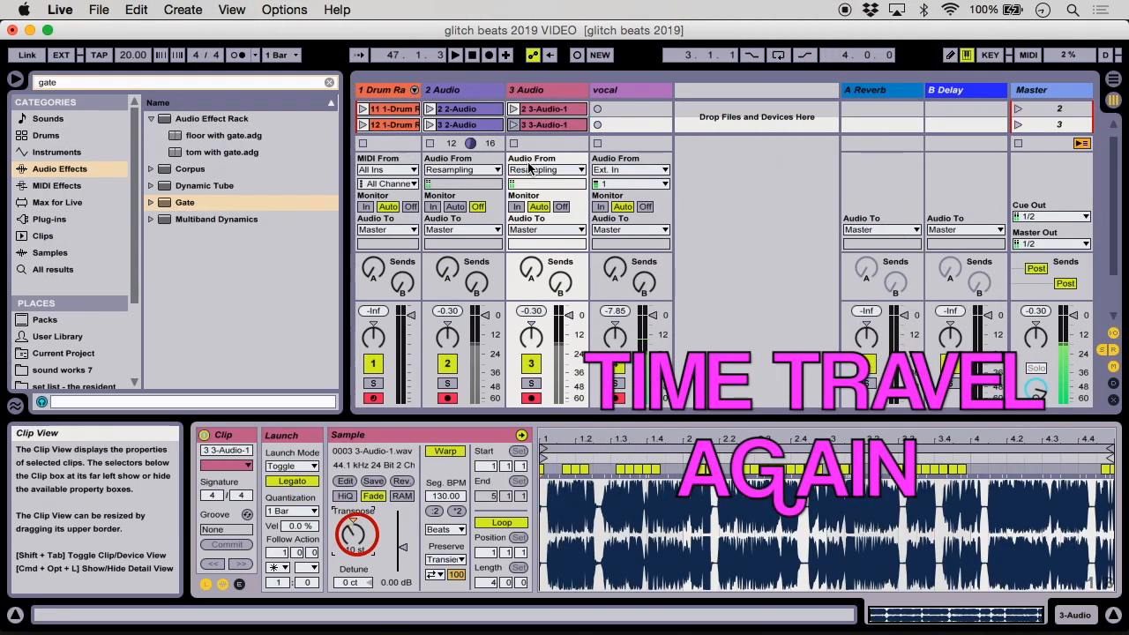
left_click(354, 533)
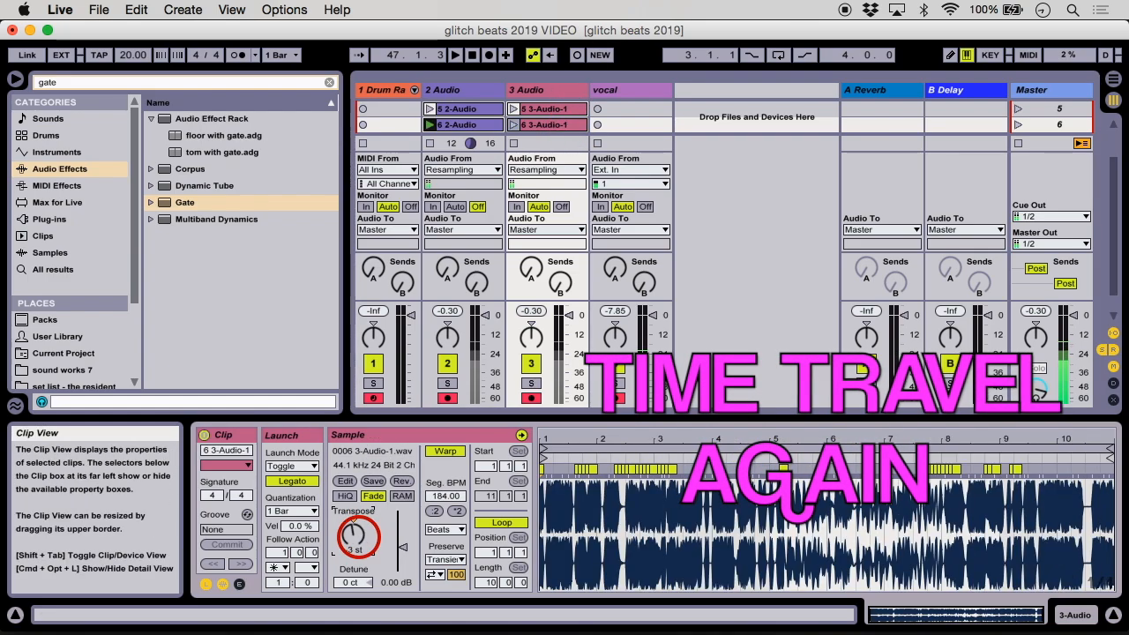
left_click(562, 124)
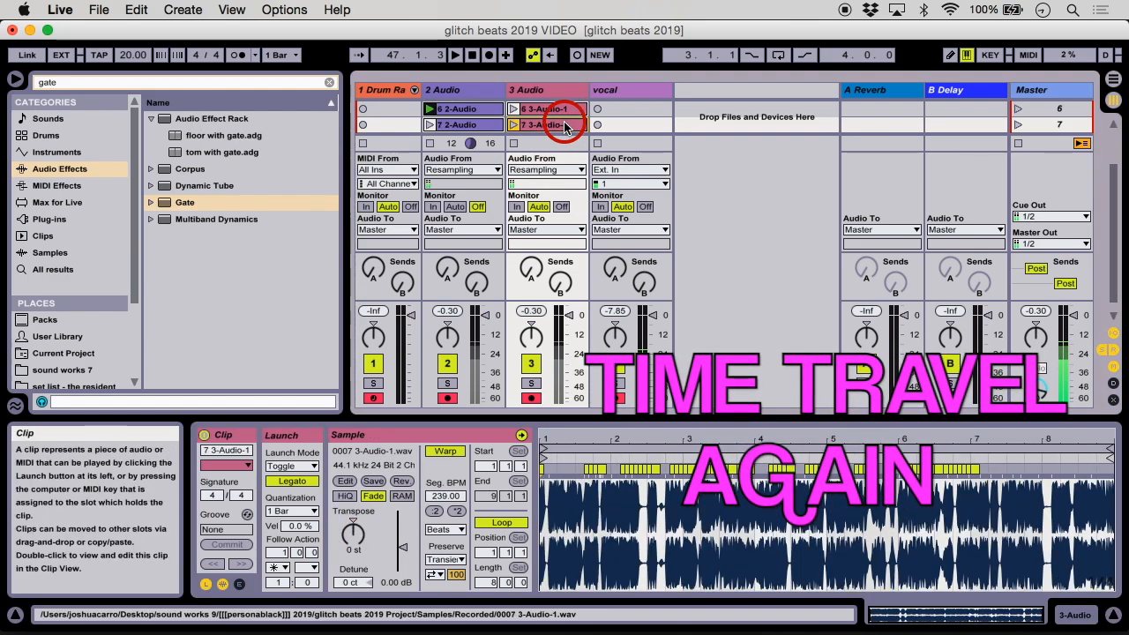
left_click(402, 481)
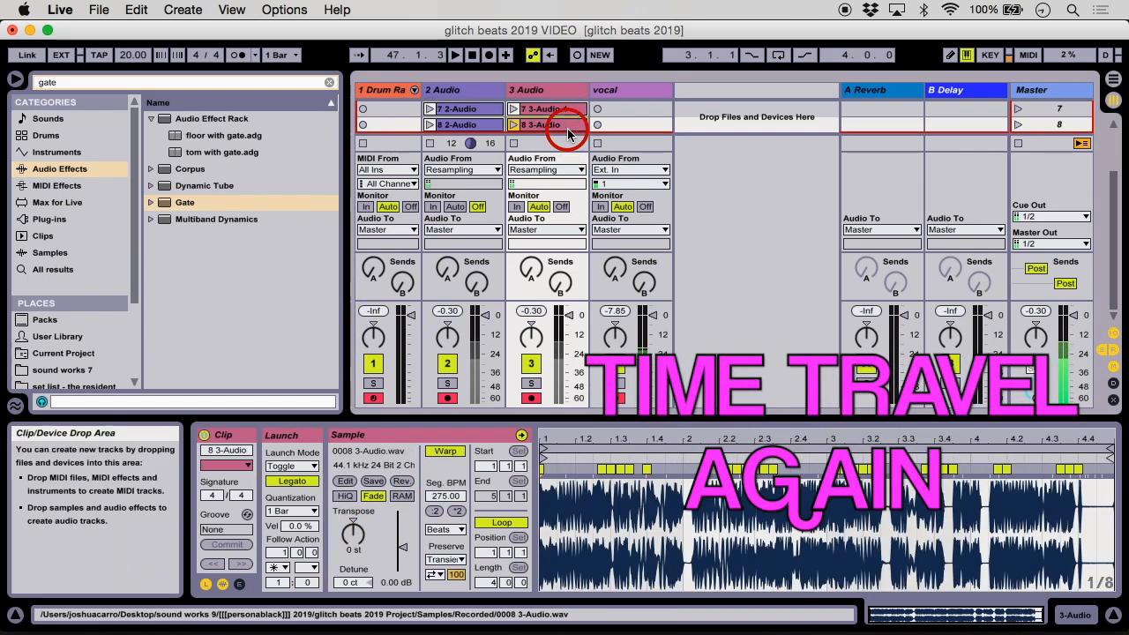
Step: Transpose the eighth 3 Audio clip to 9 st and reverse its sample
left_click(354, 533)
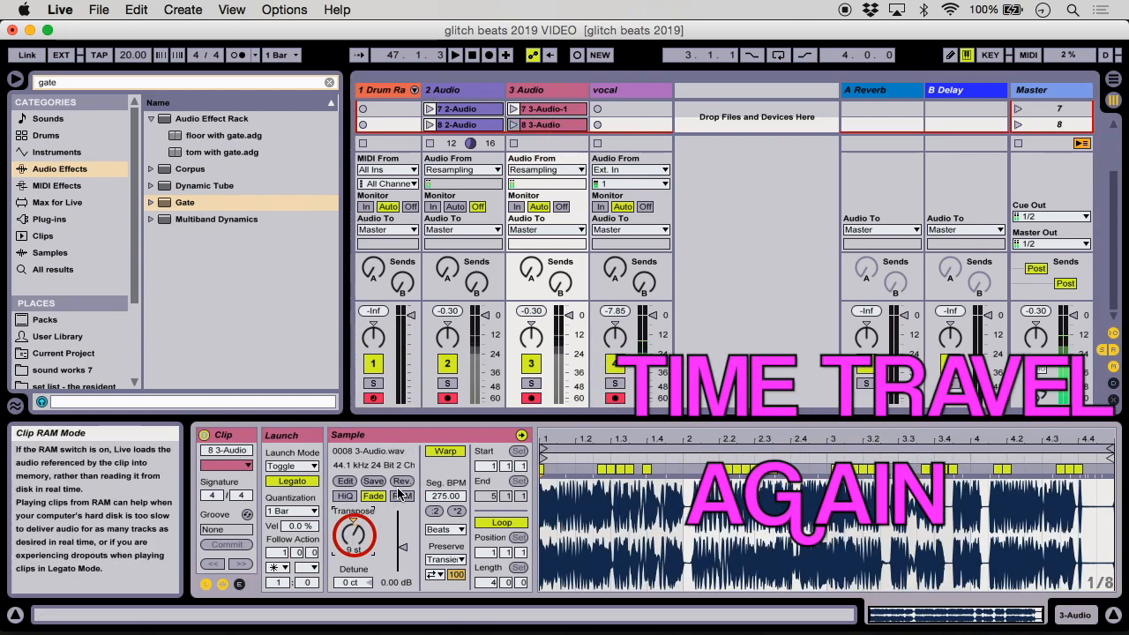
left_click(402, 481)
left_click(611, 222)
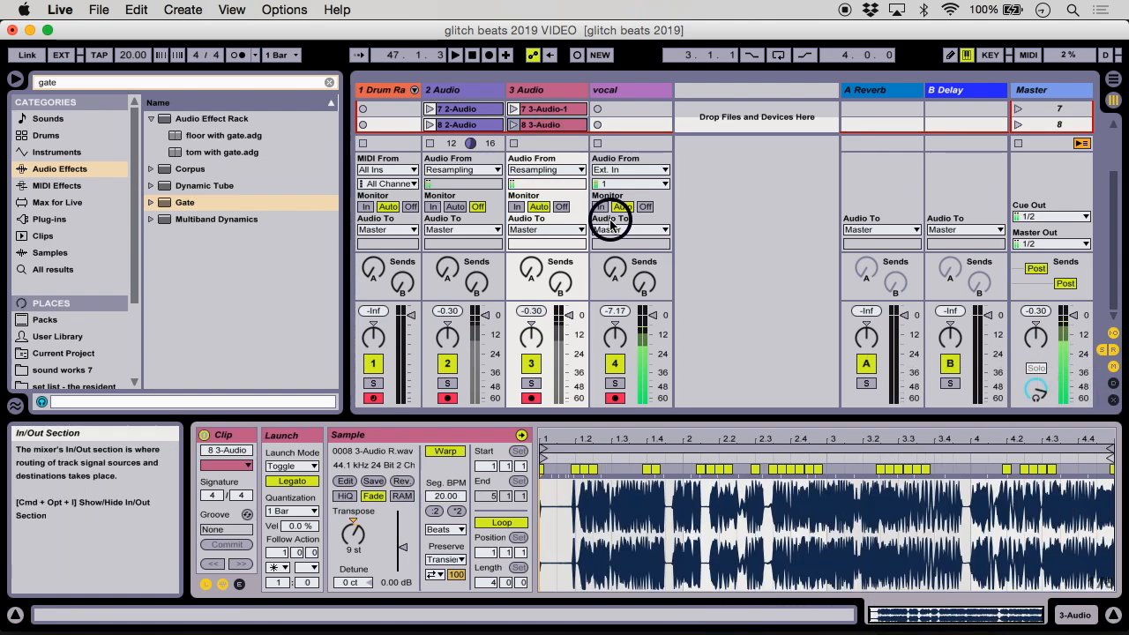
Step: Launch the eighth 3 Audio clip, set the tempo to 120 BPM and mute the 2 Audio track
left_click(515, 124)
left_click(515, 125)
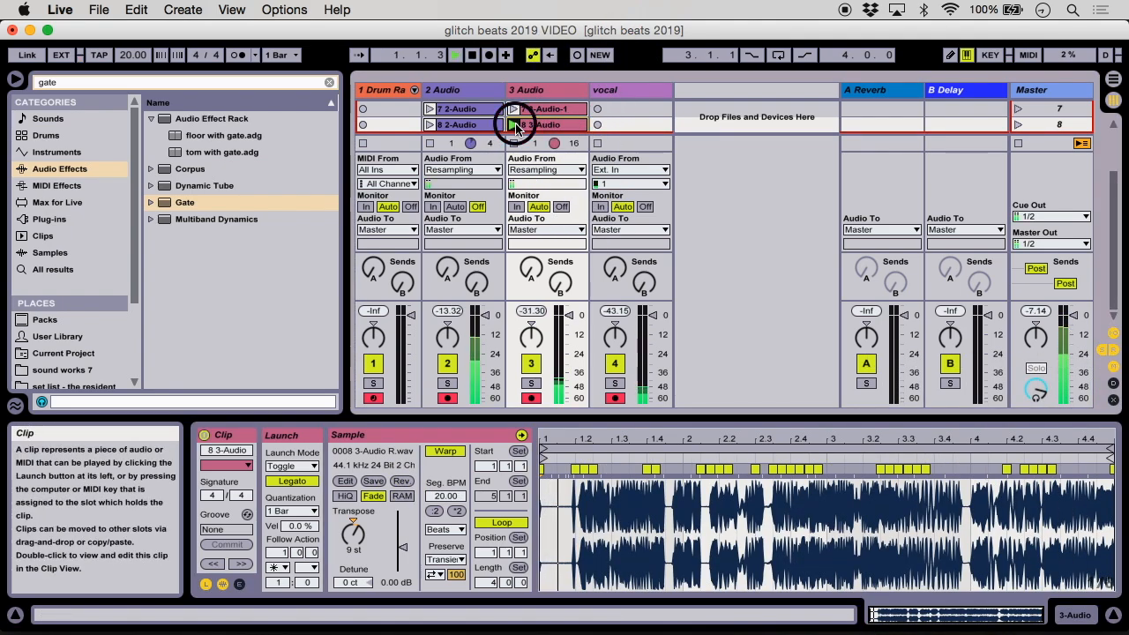
left_click(217, 86)
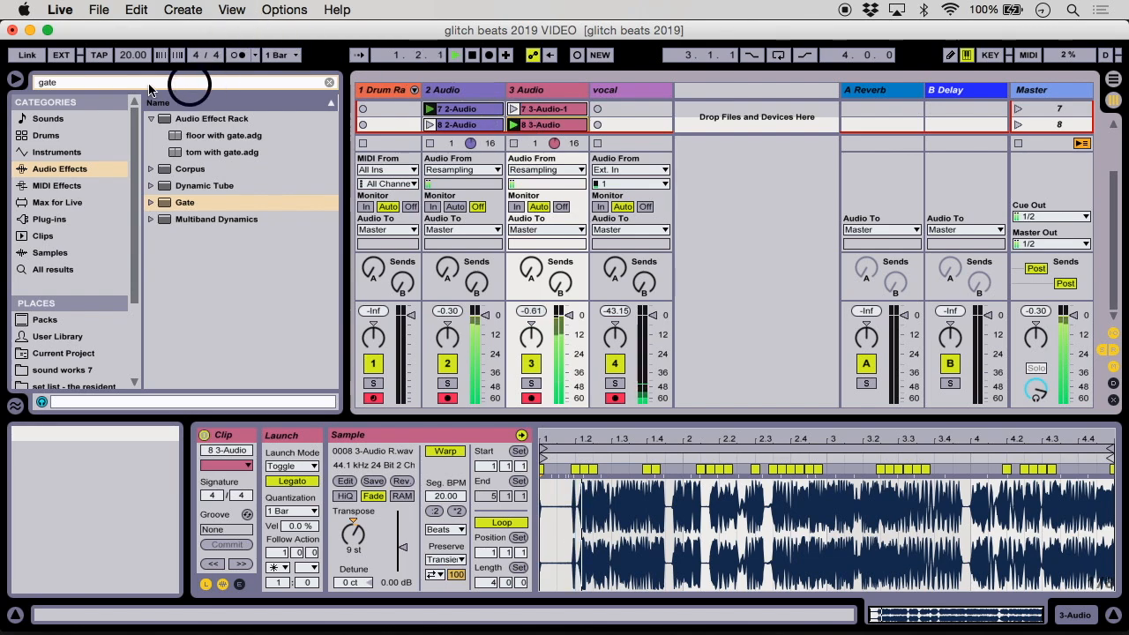
left_click(128, 55)
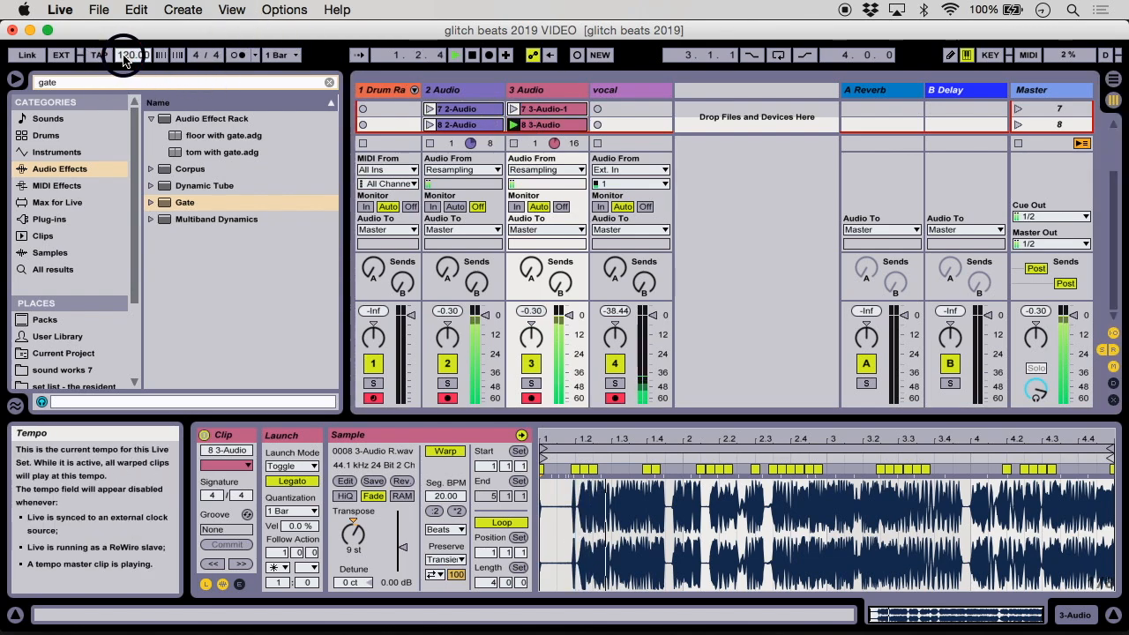
left_click(447, 365)
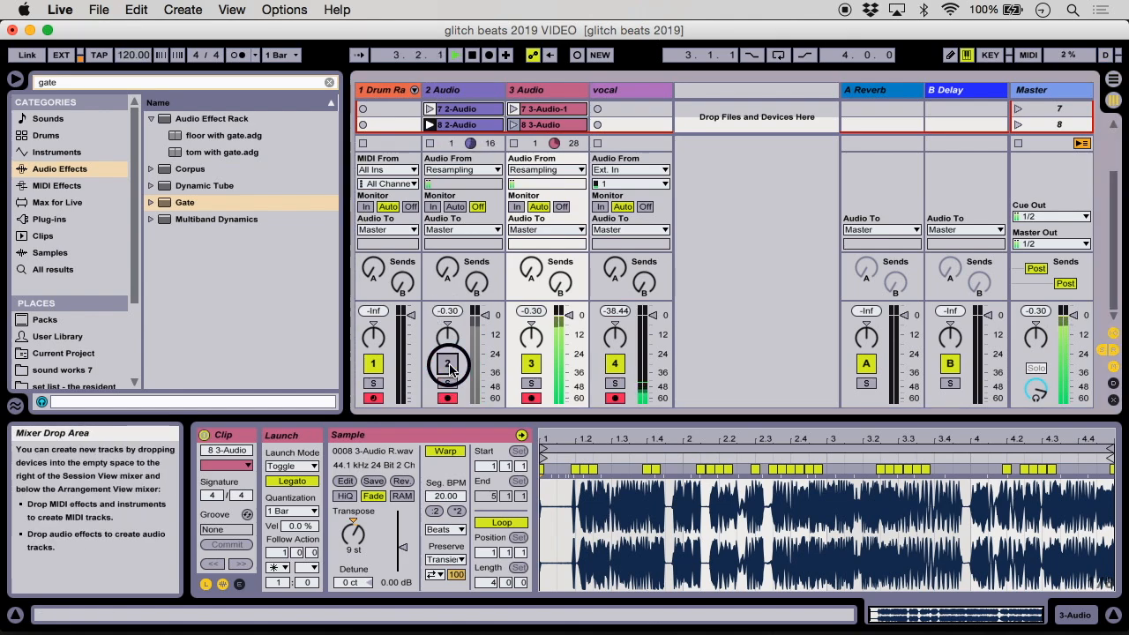
Step: Review the full clip grid and the Drum Rack devices on the first track
left_click_drag(555, 422, 558, 576)
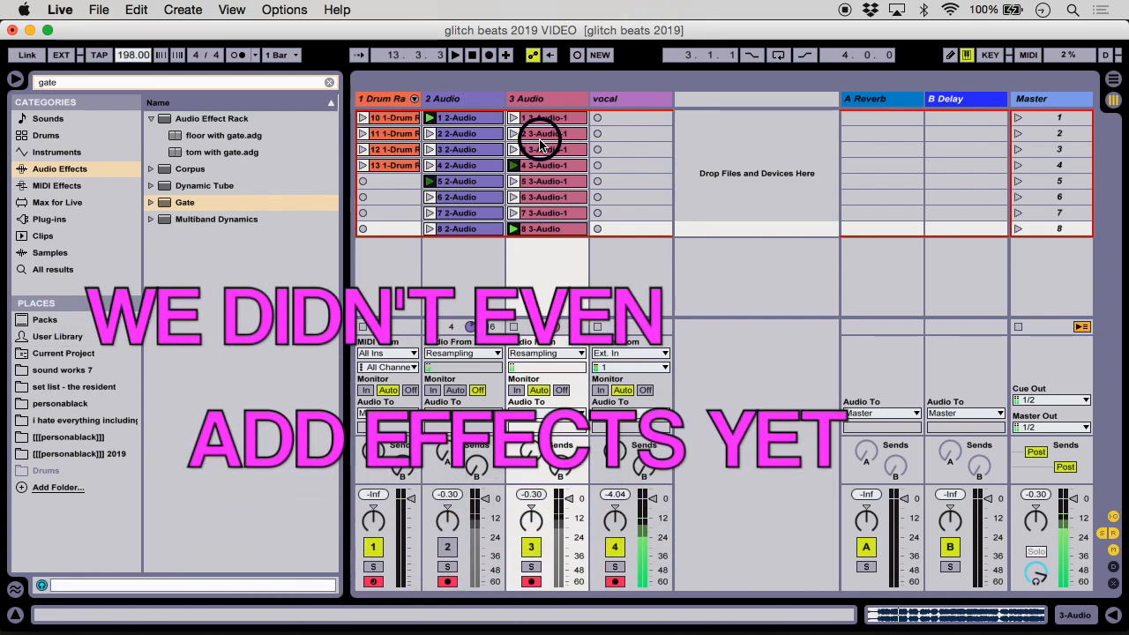
double_click(379, 99)
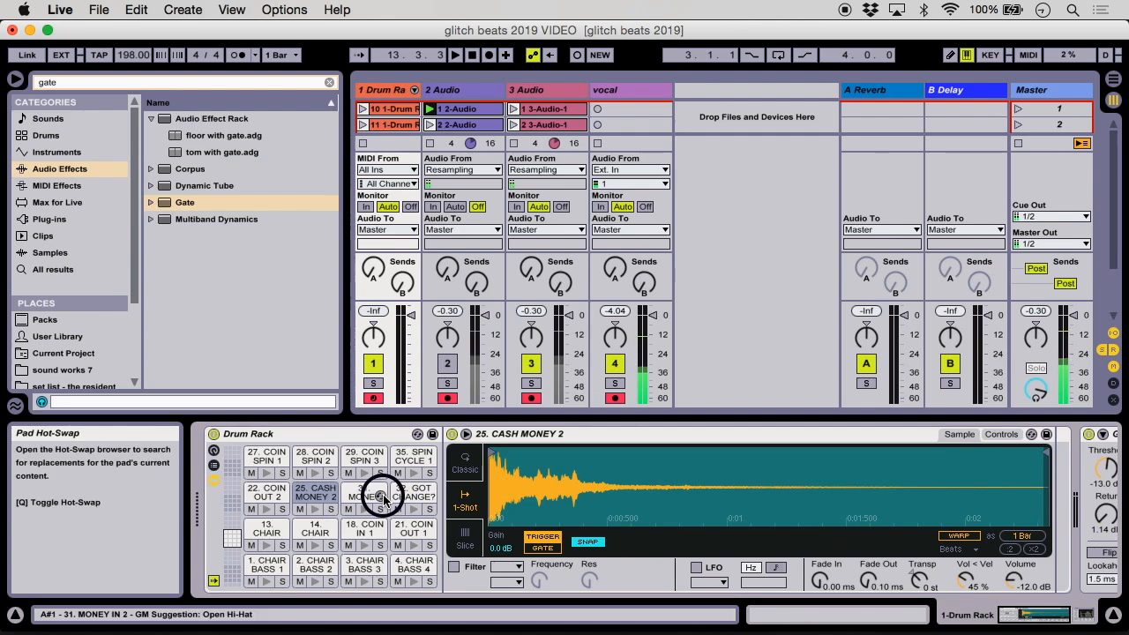
left_click_drag(611, 417, 615, 574)
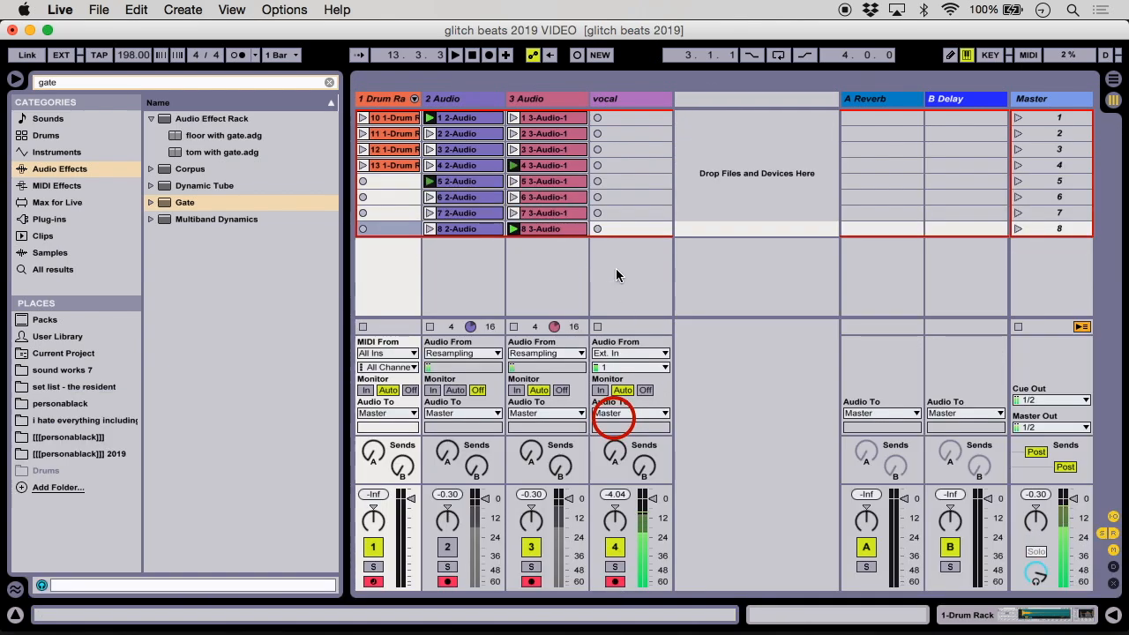
Step: Set the tempo to 114 BPM and load the random beat repeat rack from the audio effects onto the 3 Audio track
double_click(556, 100)
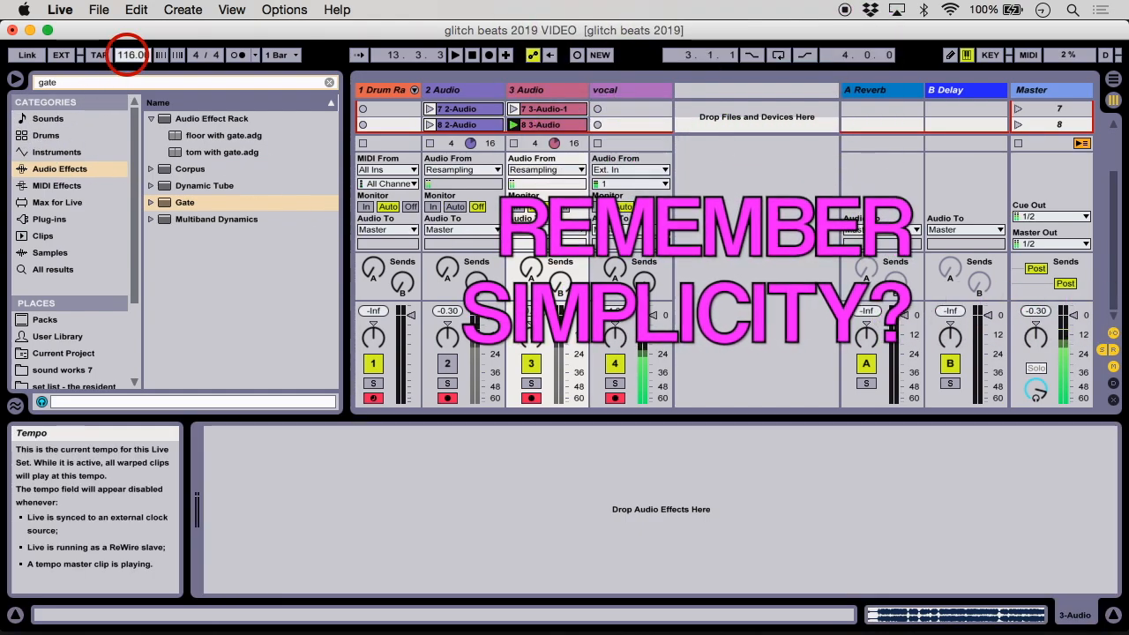
left_click_drag(127, 57, 127, 53)
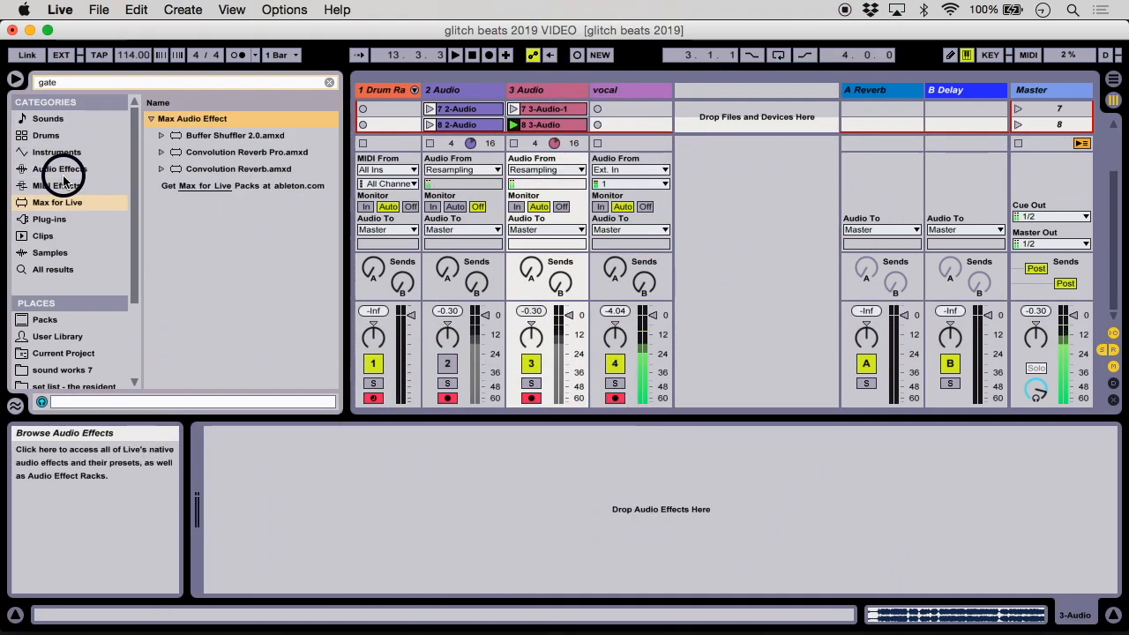
left_click(64, 174)
left_click(119, 84)
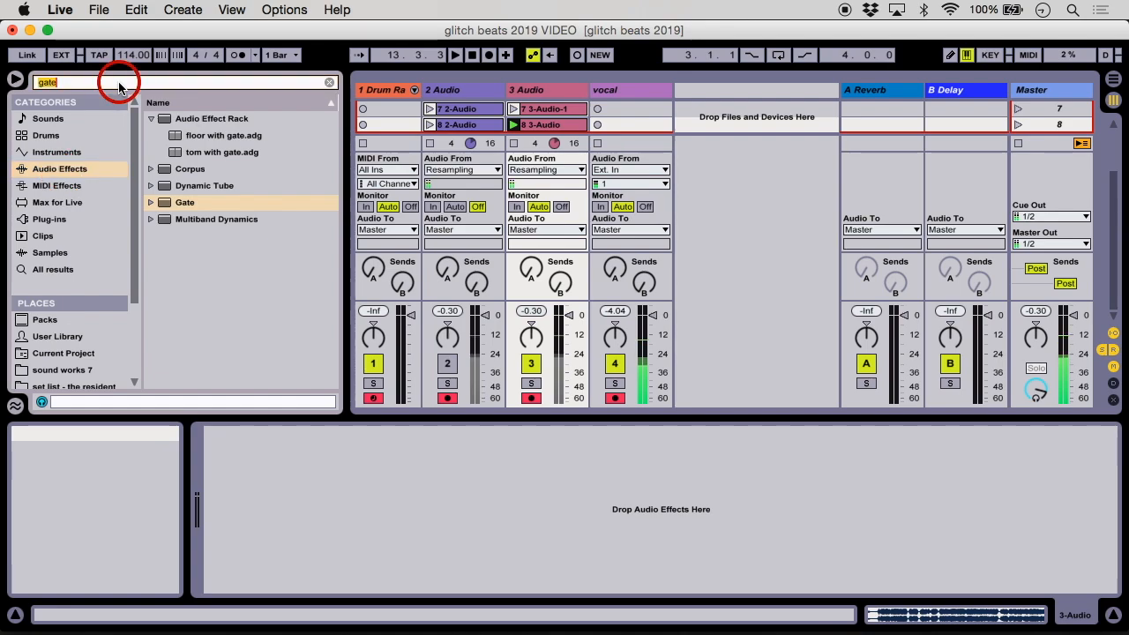
type("beat")
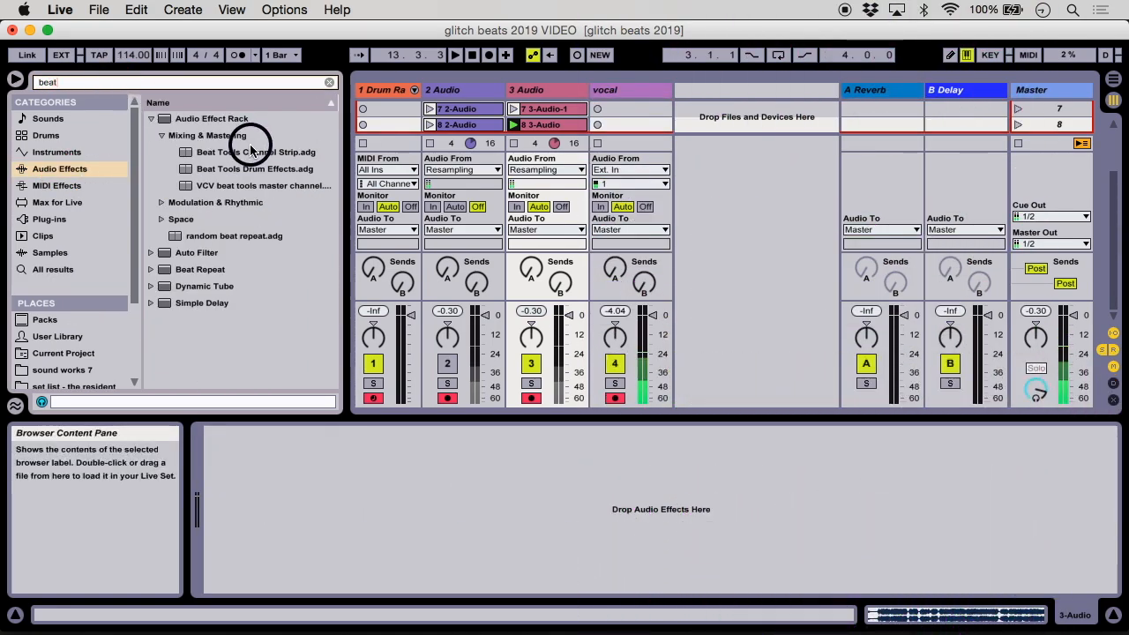
double_click(209, 237)
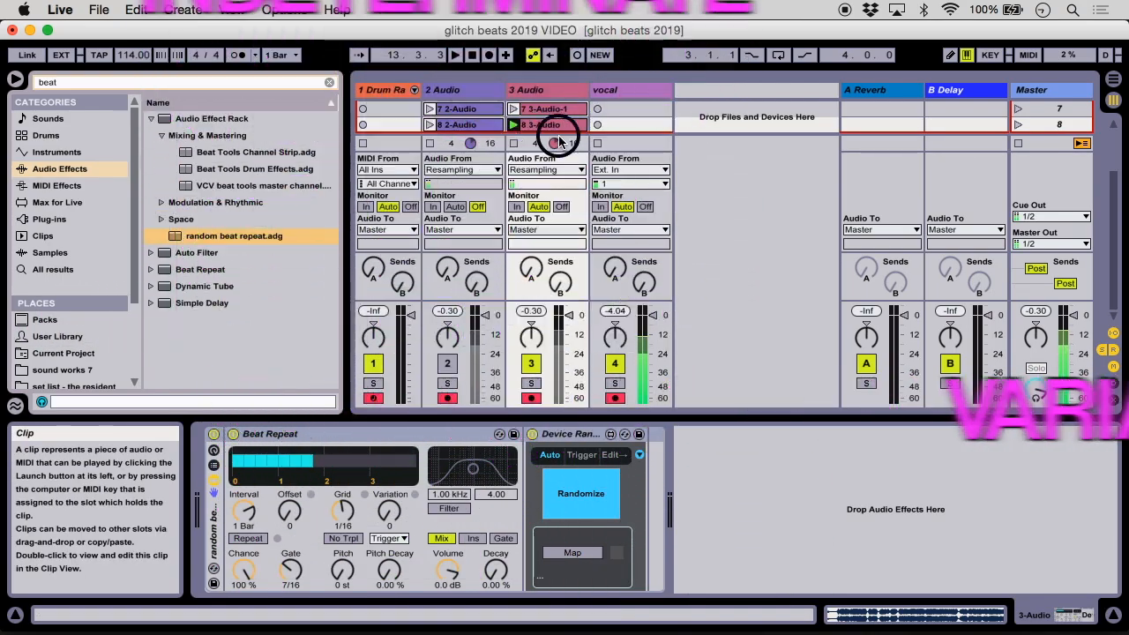
Step: Play the 3 Audio clips through Beat Repeat and set its Grid to 1/24
key("space")
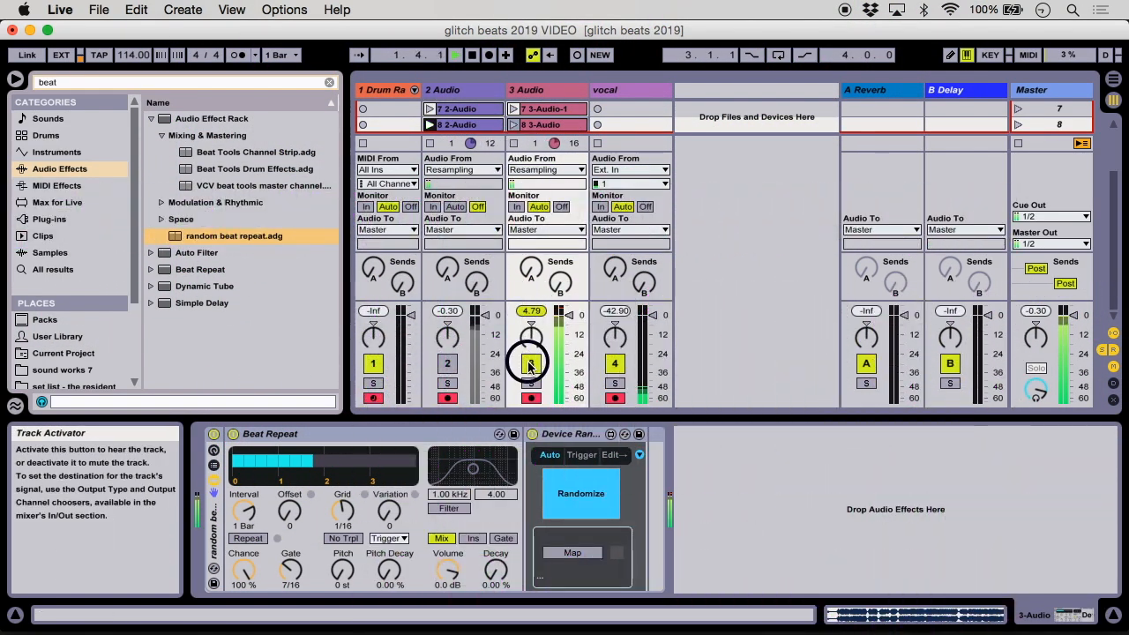
left_click_drag(344, 511, 348, 513)
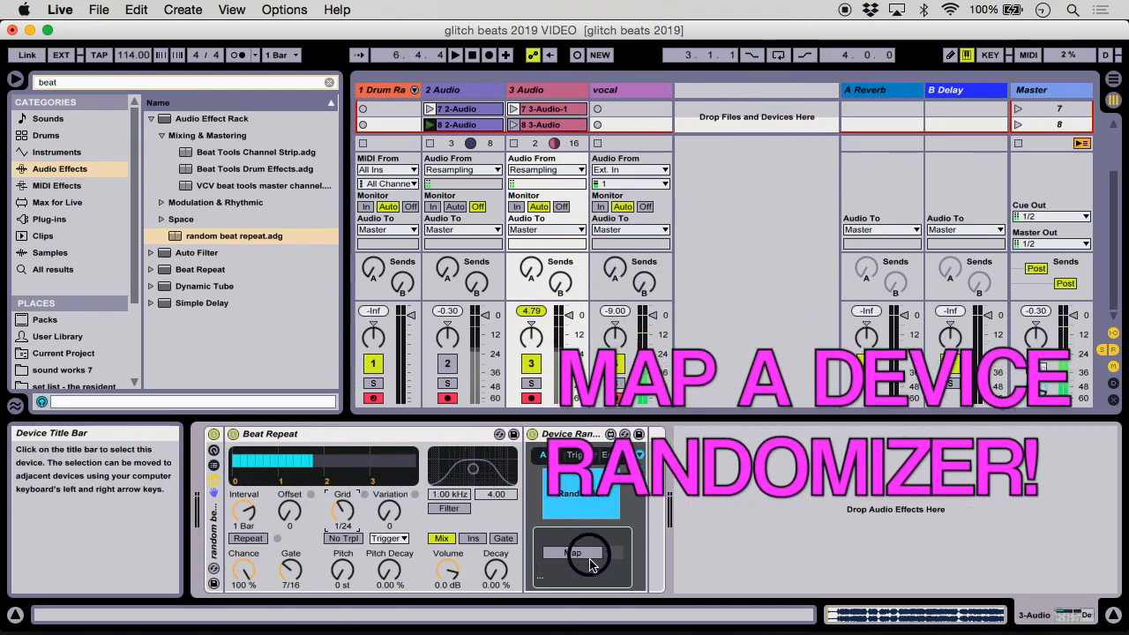
Step: Map the Device Randomizer to Beat Repeat and launch the seventh 3 Audio clip to hear the effect
left_click(583, 436)
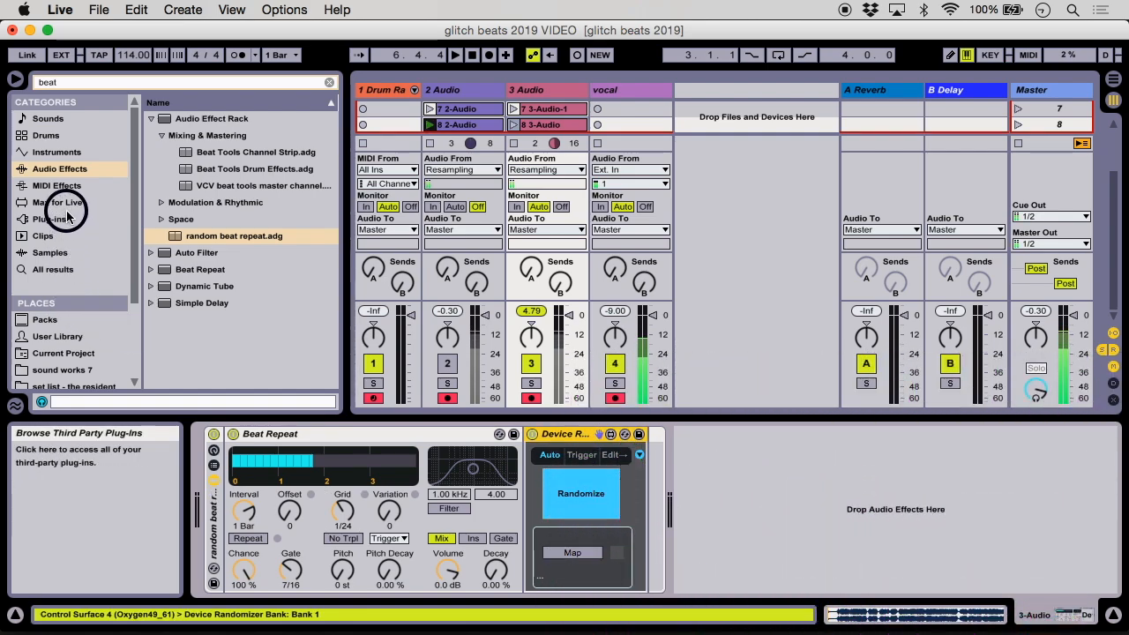
left_click(574, 551)
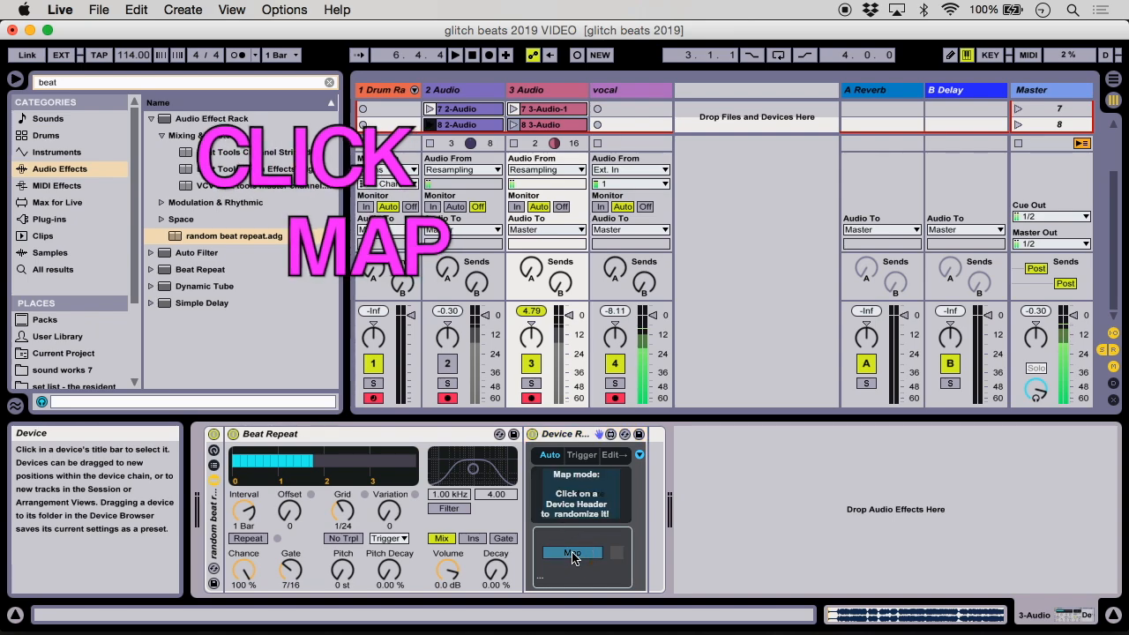
left_click(289, 434)
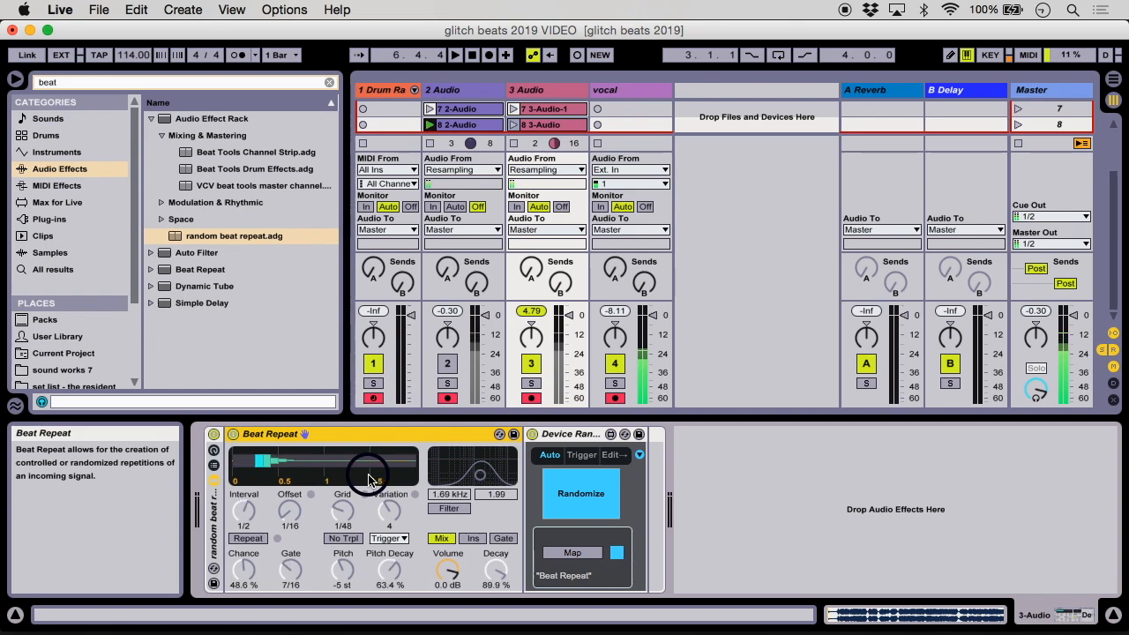
left_click(513, 109)
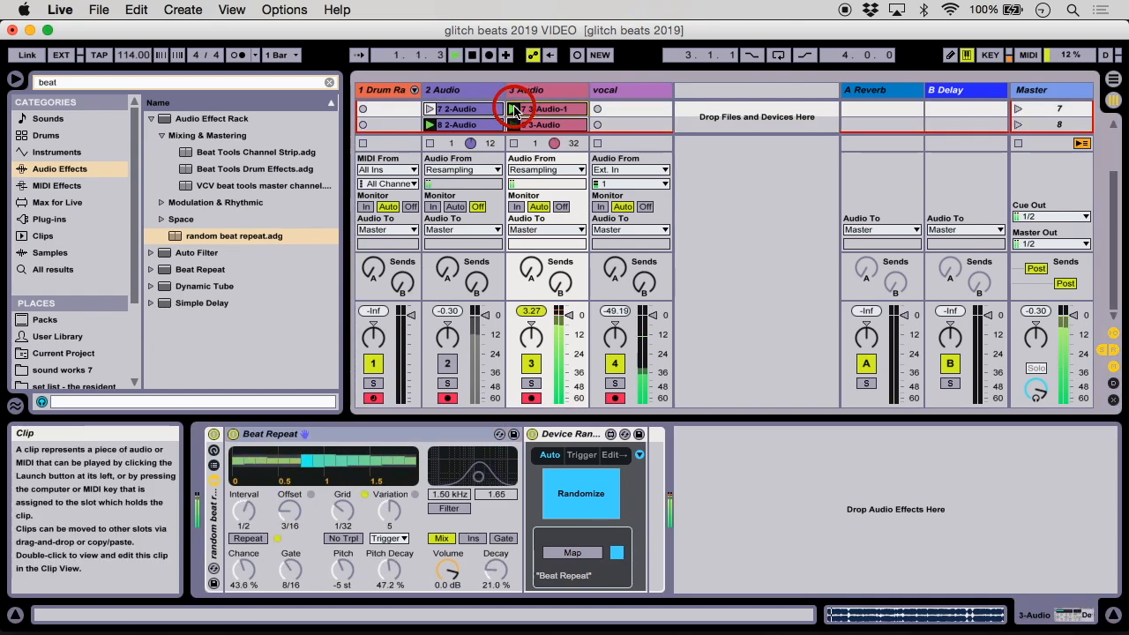